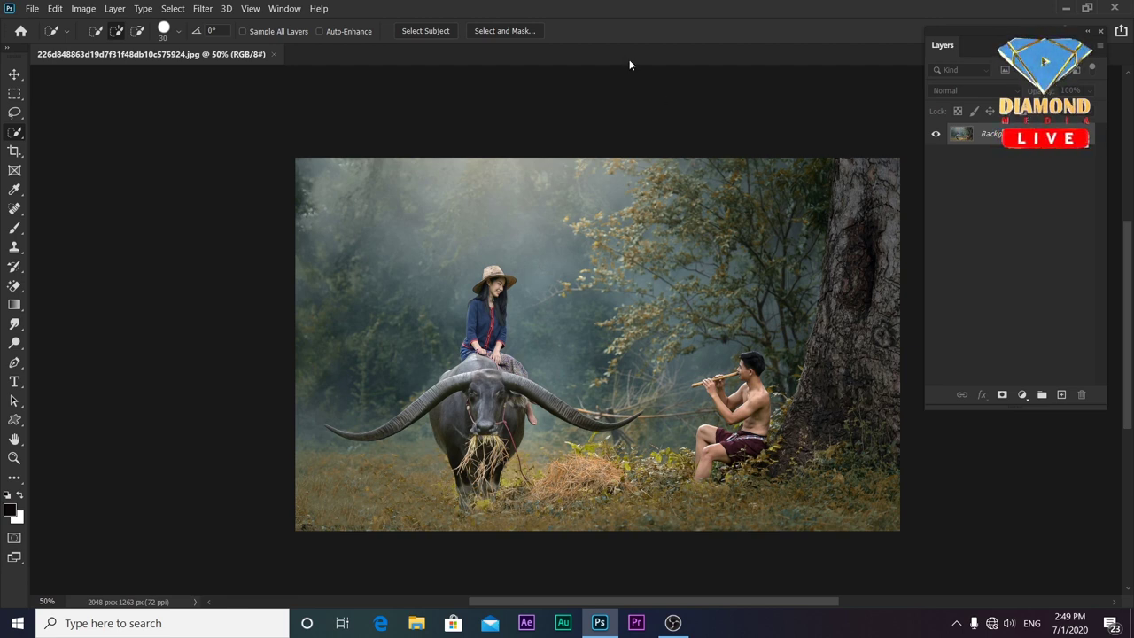
Float the buffalo photo into its own window, then reposition and enlarge it.
key("Tab")
key("Tab")
left_click_drag(484, 69, 584, 83)
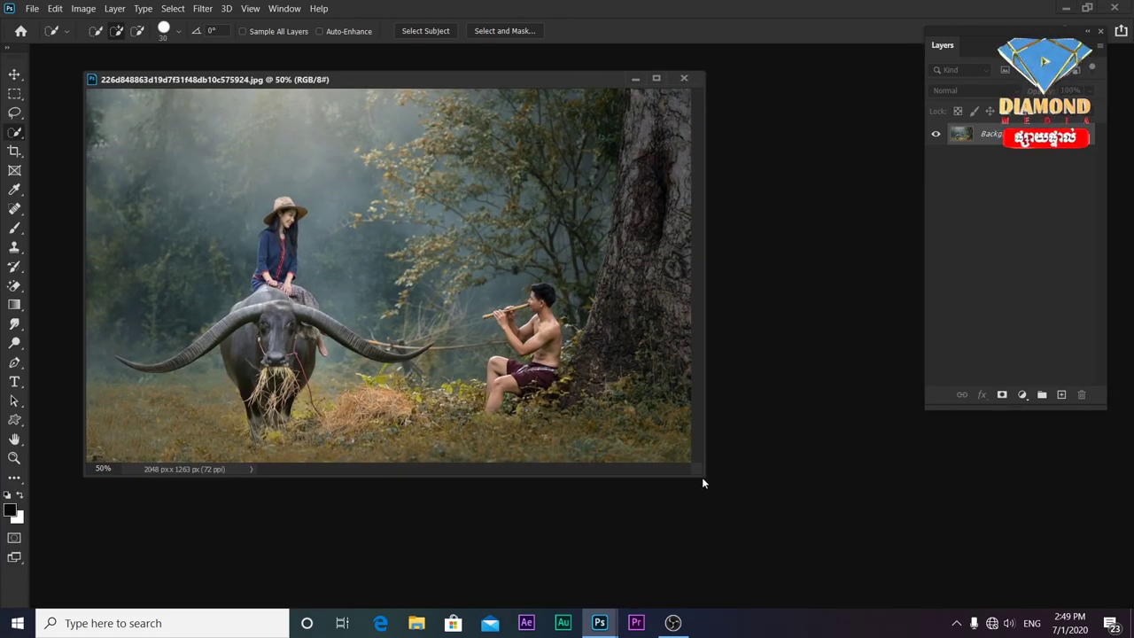
left_click_drag(703, 476, 747, 512)
Open the elephant photo img28_lrg.jpg from the drive folder.
double_click(826, 333)
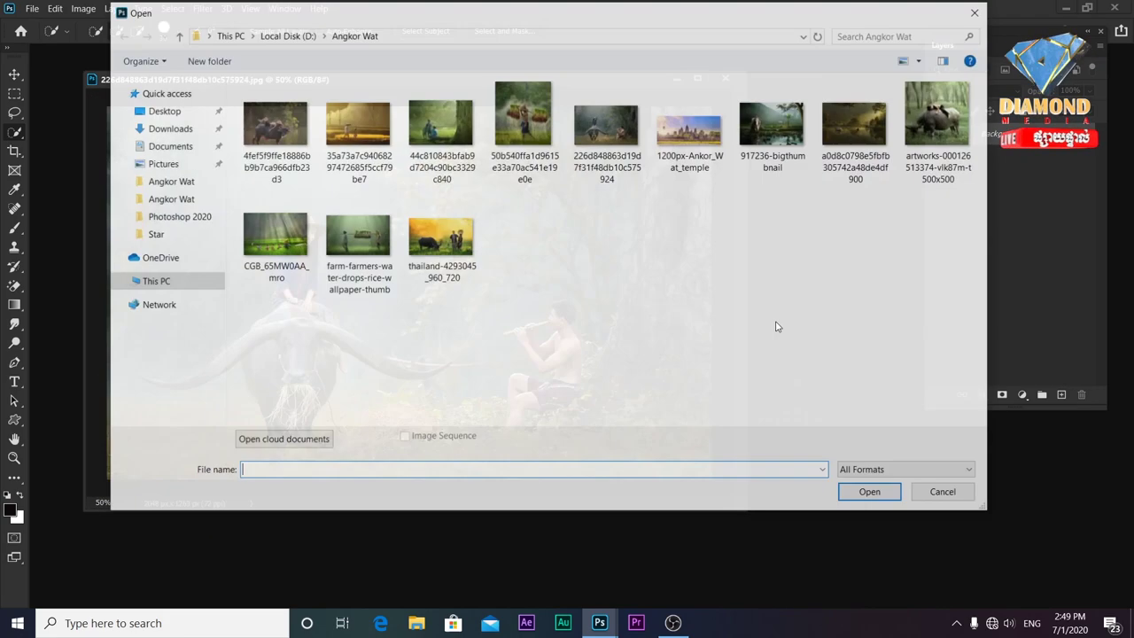
left_click(176, 35)
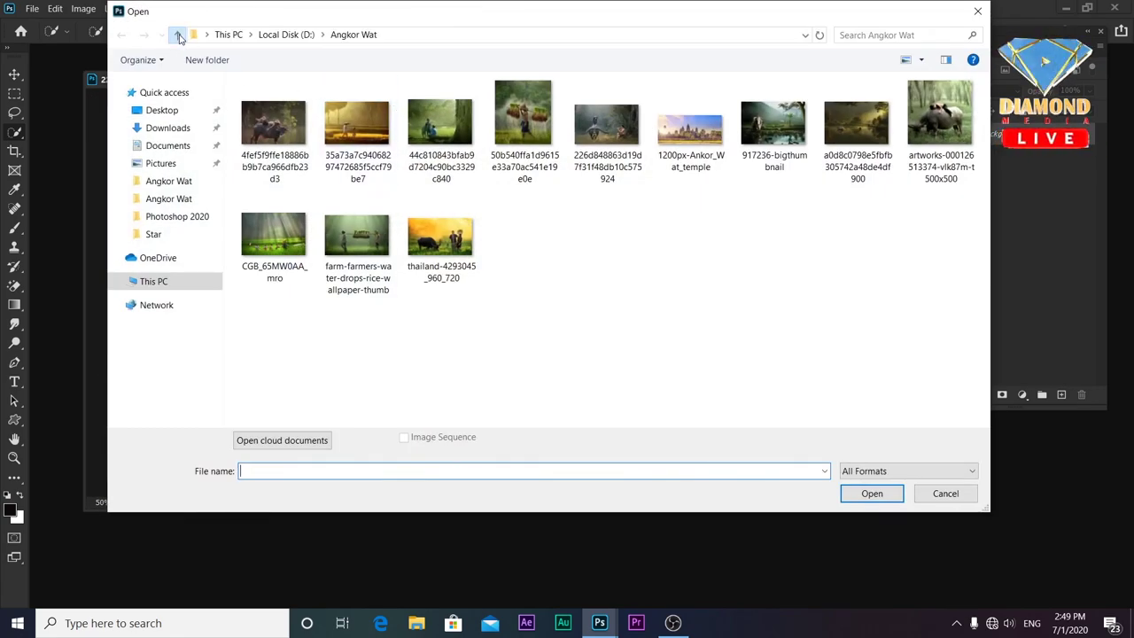
scroll(769, 301, "down", 3)
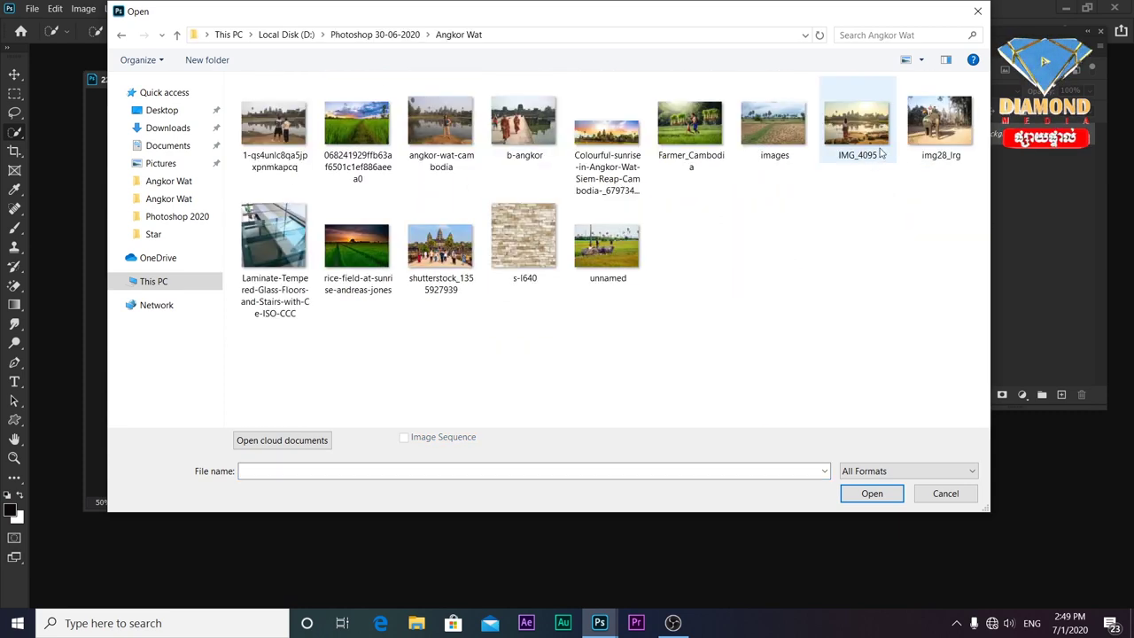
double_click(937, 124)
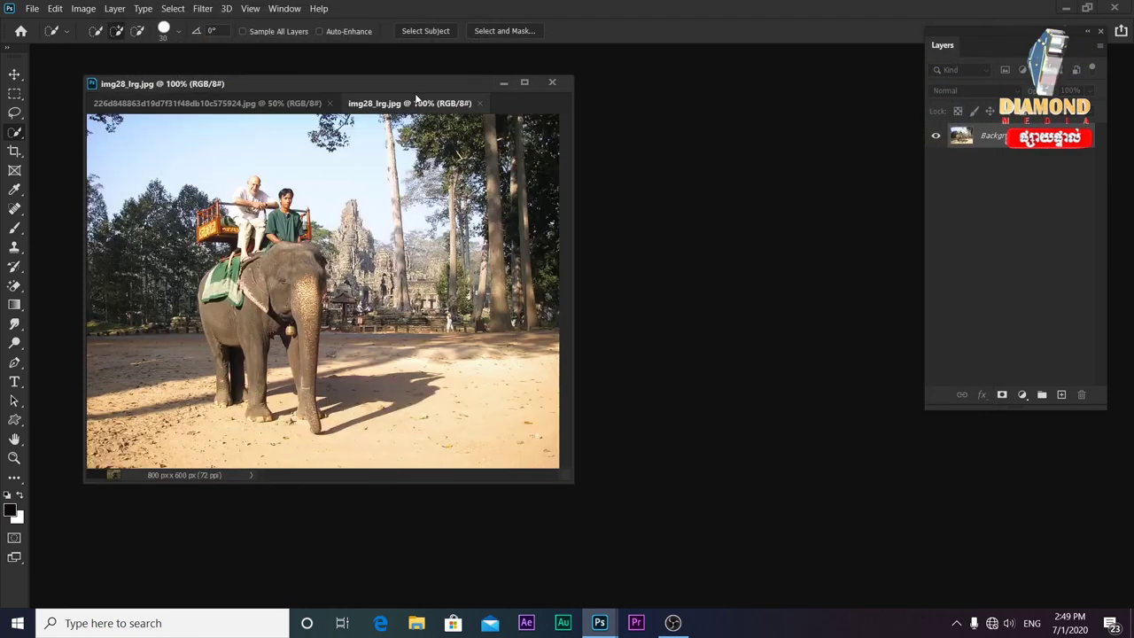
Reposition and enlarge the img28_lrg.jpg window, then return to the buffalo photo.
left_click_drag(423, 92, 501, 76)
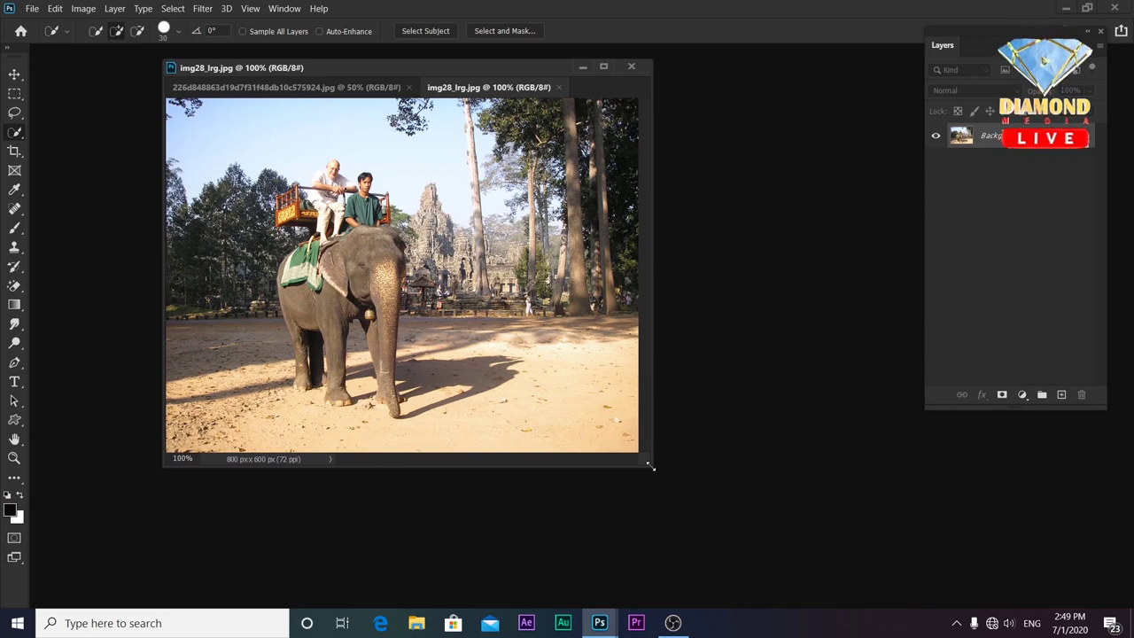
left_click_drag(647, 465, 936, 576)
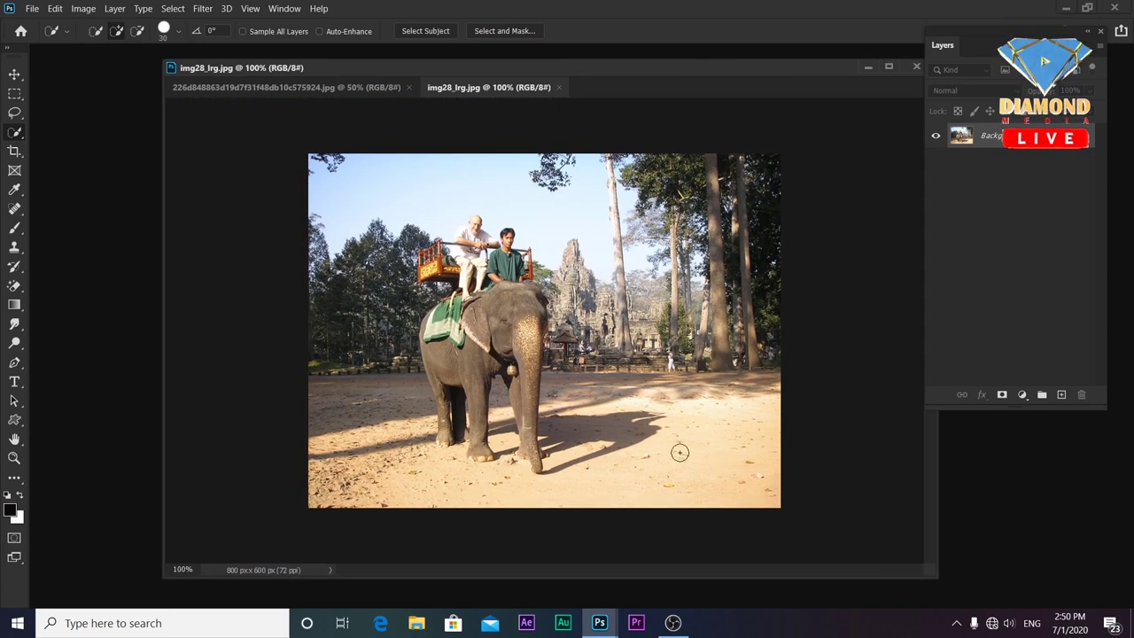
scroll(664, 450, "up", 1)
scroll(660, 381, "down", 1)
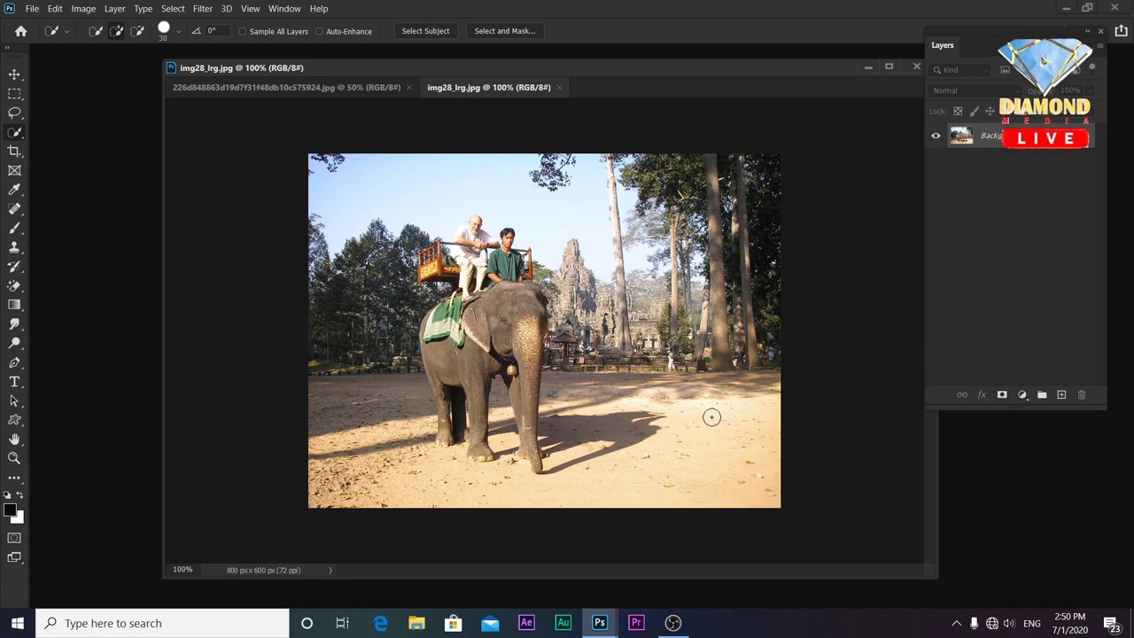
left_click(363, 87)
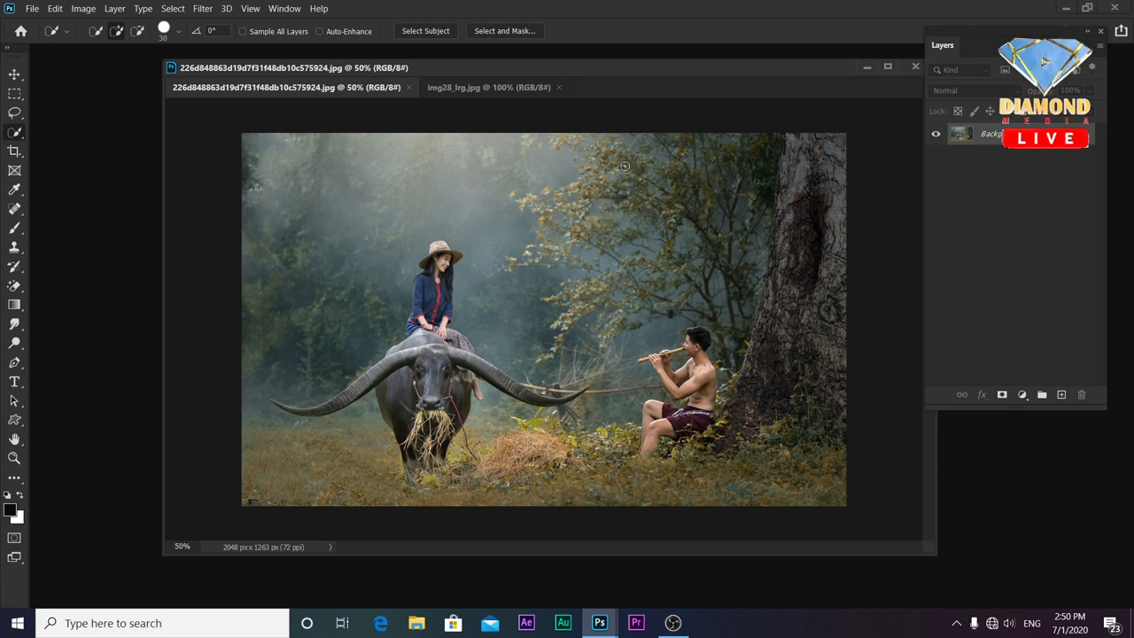
Close img28_lrg.jpg and dock the buffalo photo back into the tab bar.
left_click(559, 88)
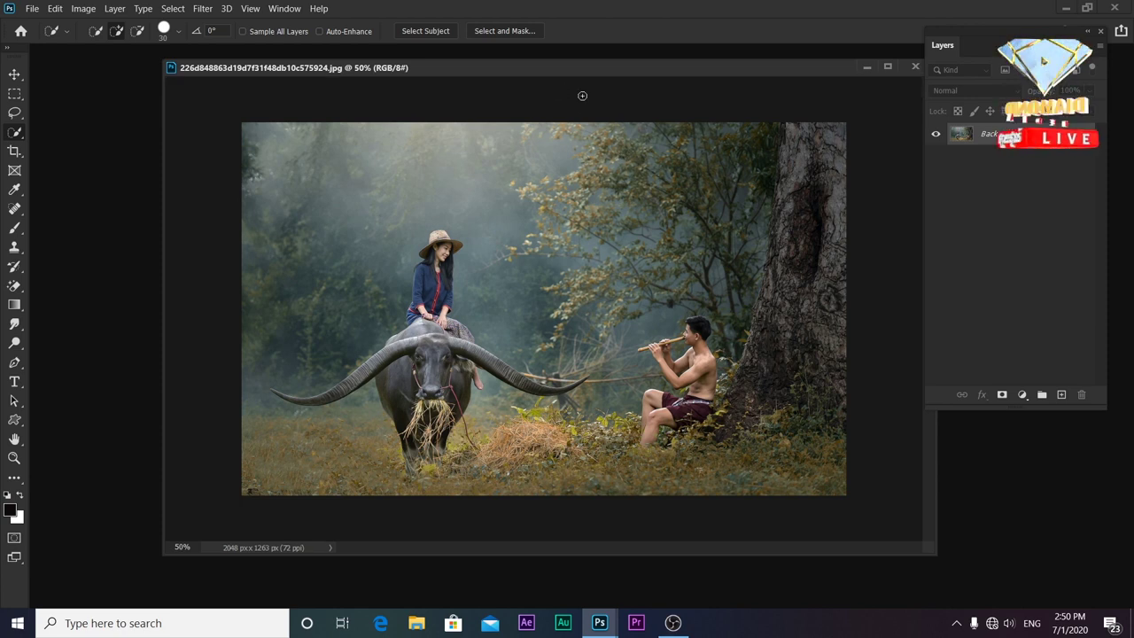
left_click_drag(585, 69, 565, 64)
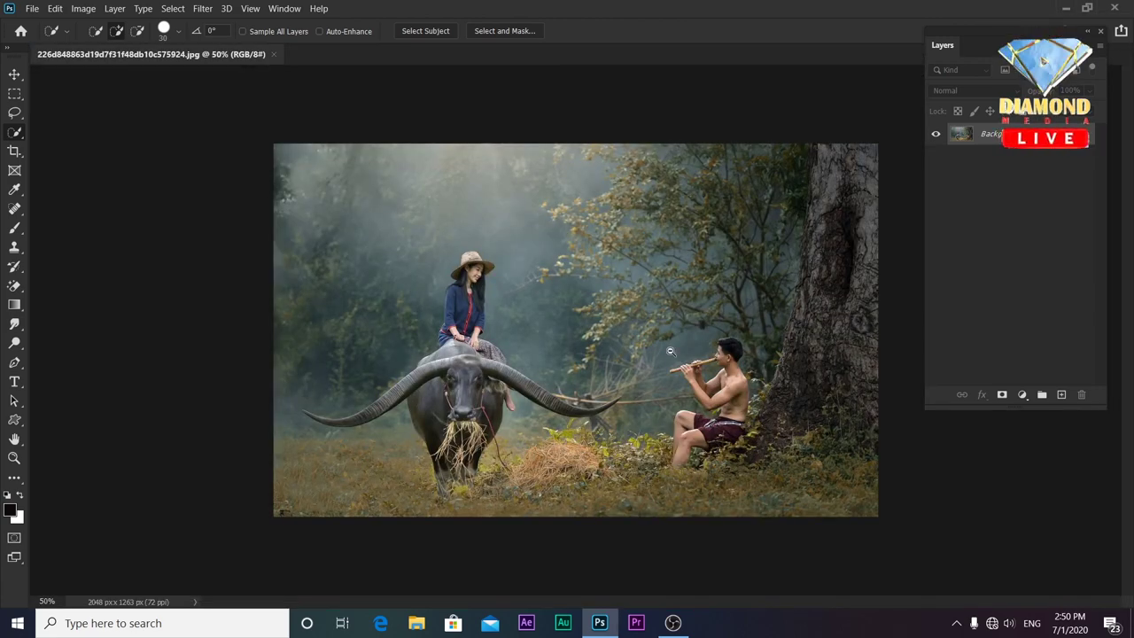
key("ctrl+minus")
key("ctrl+minus")
key("ctrl+plus")
key("ctrl+plus")
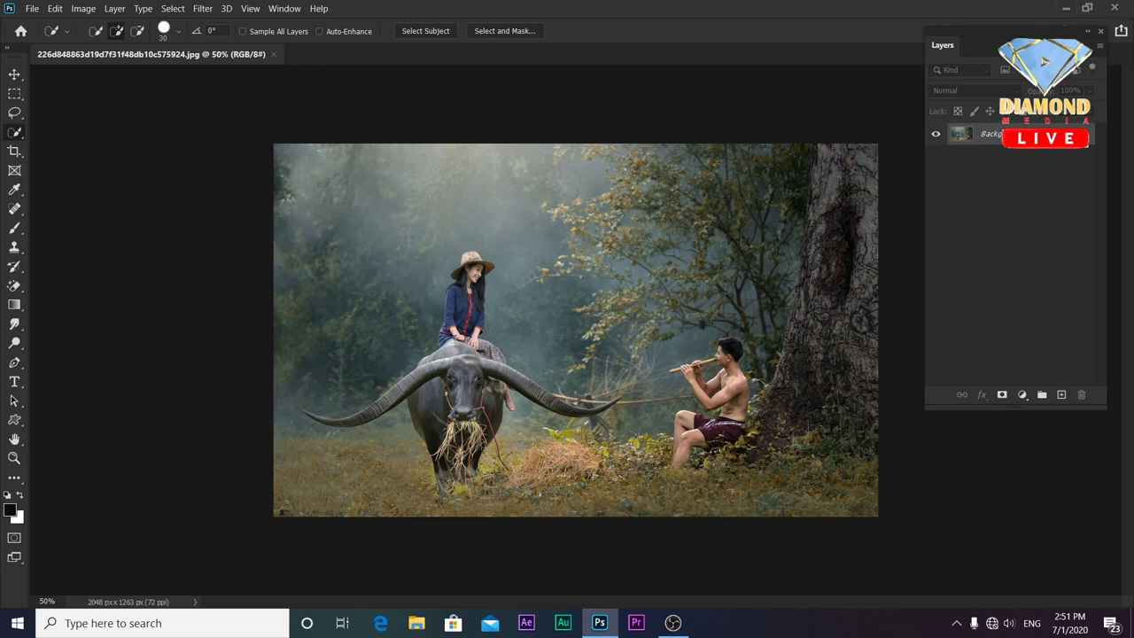
Convert the Background into Layer 0 and extend the canvas downward with the Crop tool.
double_click(1045, 133)
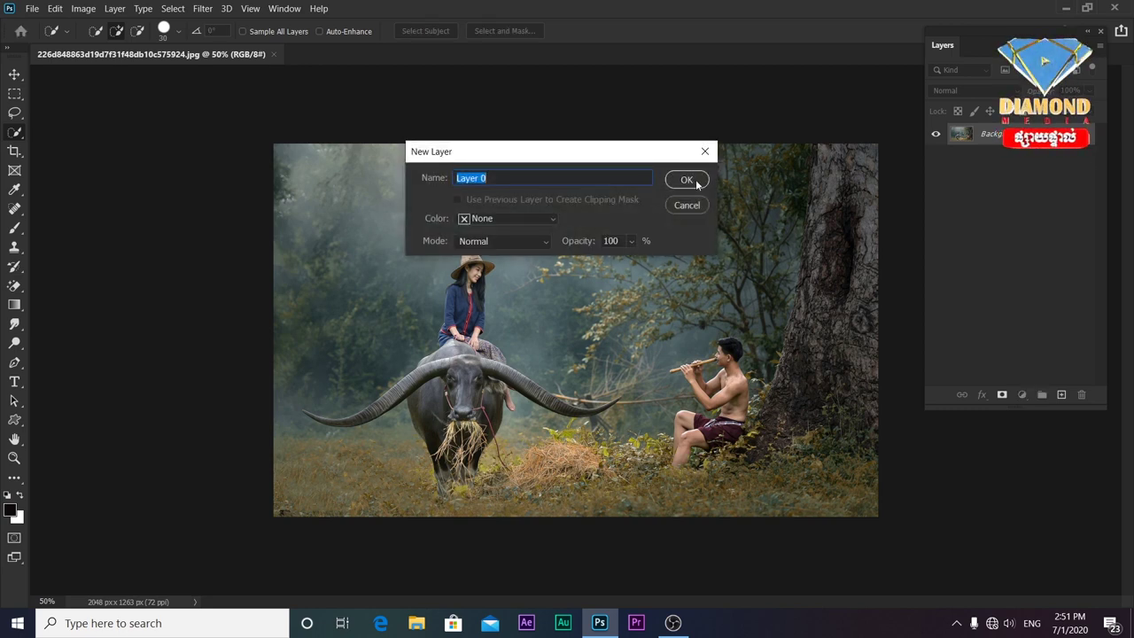
left_click(683, 180)
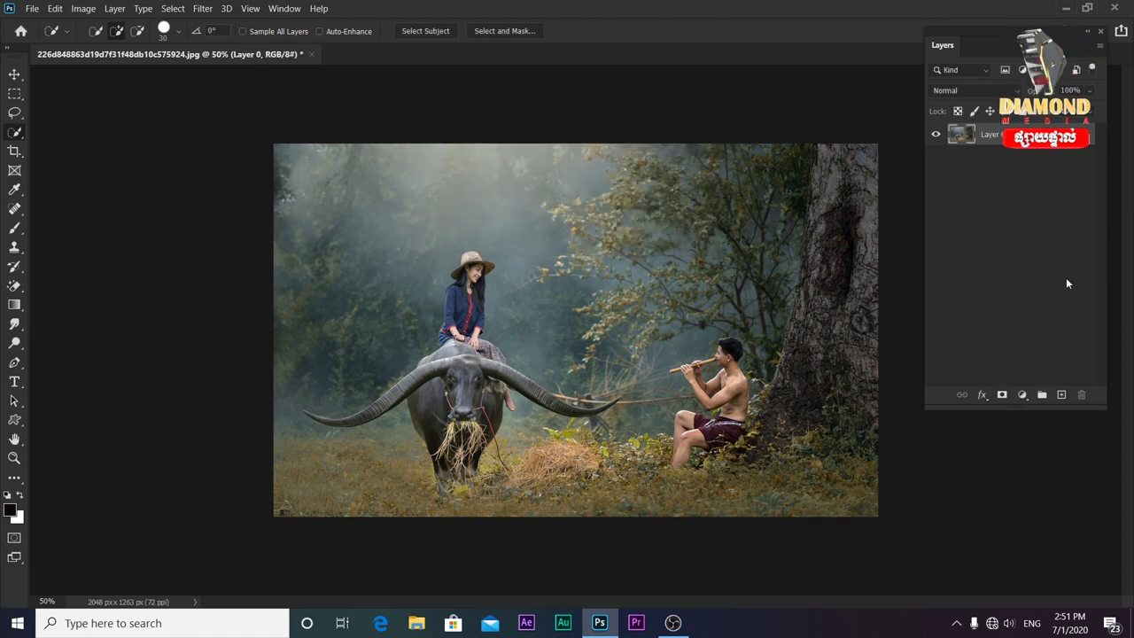
key("ctrl+minus")
key("ctrl+minus")
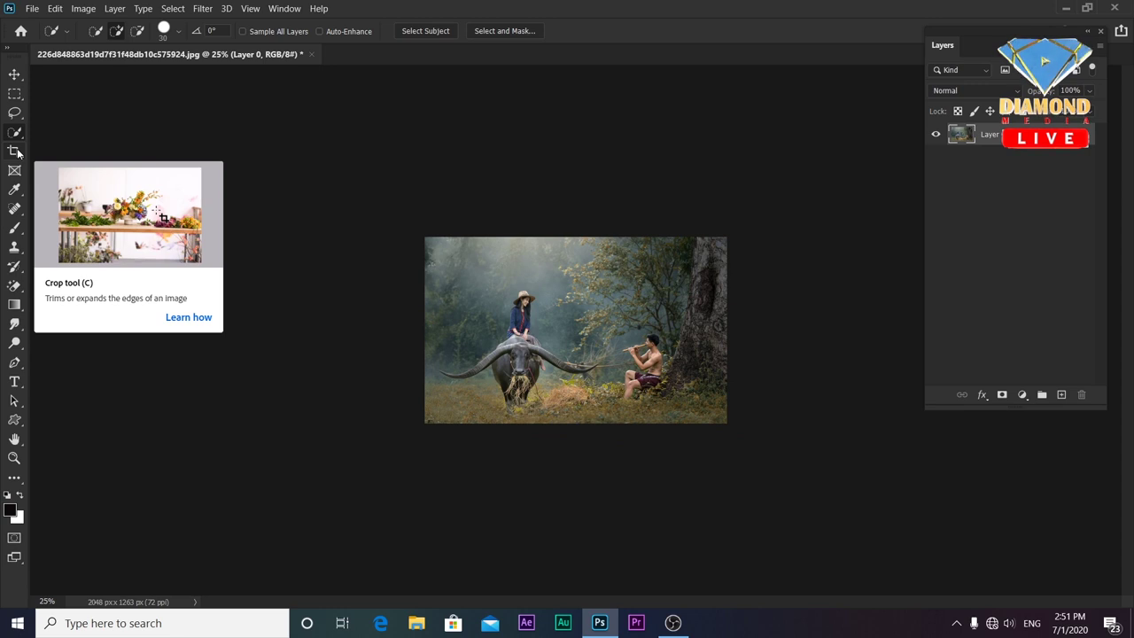
left_click(17, 153)
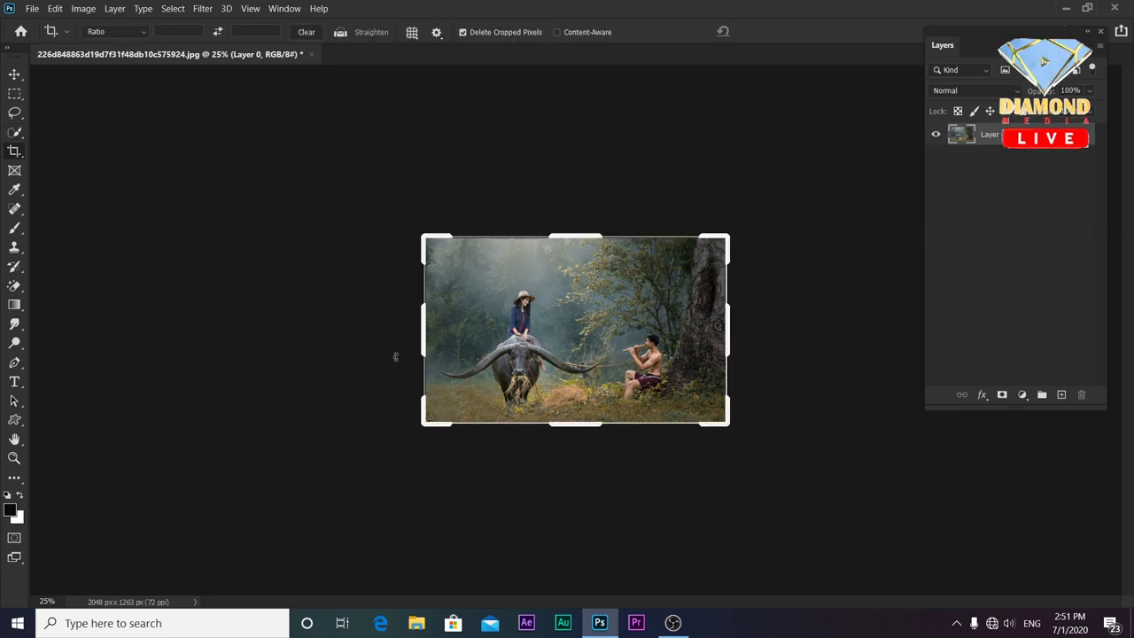
left_click_drag(584, 425, 582, 474)
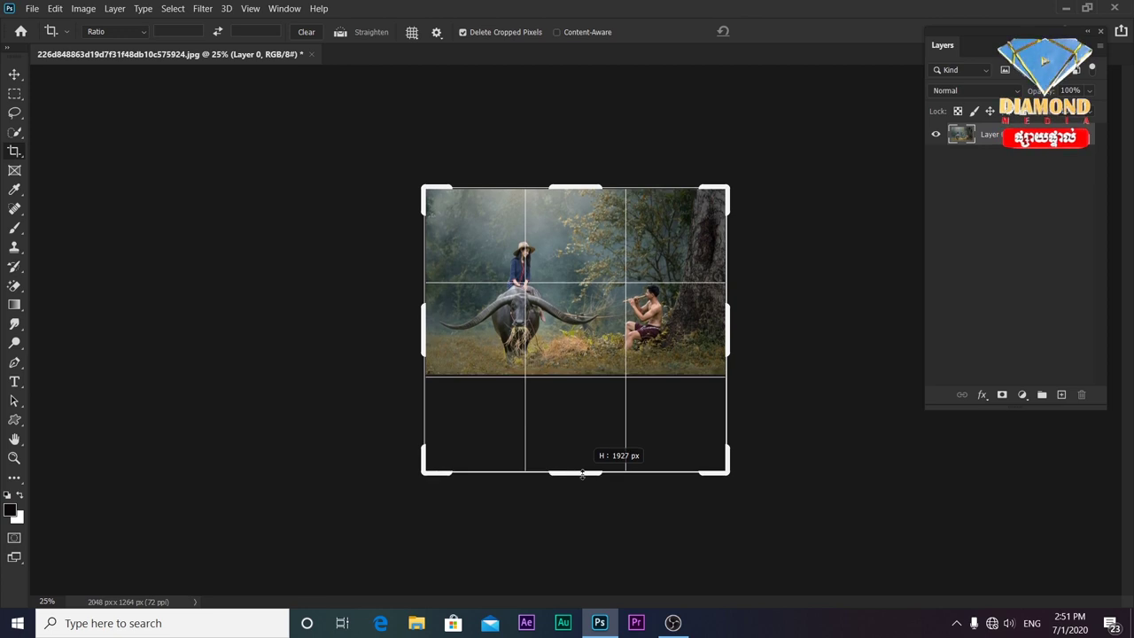
left_click_drag(582, 474, 585, 469)
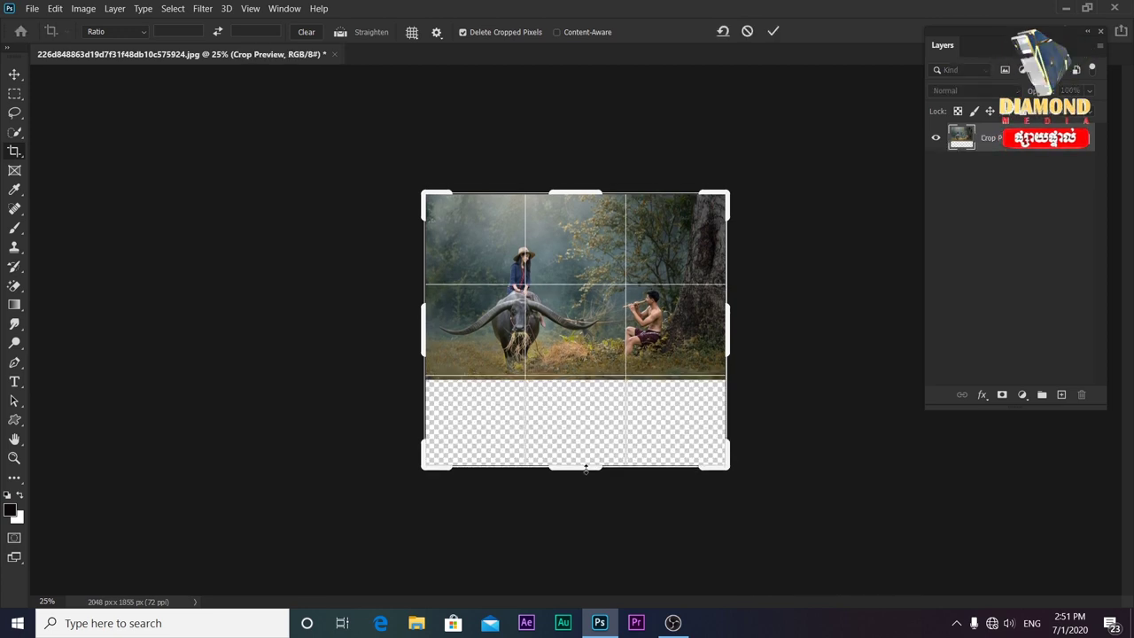
key("Return")
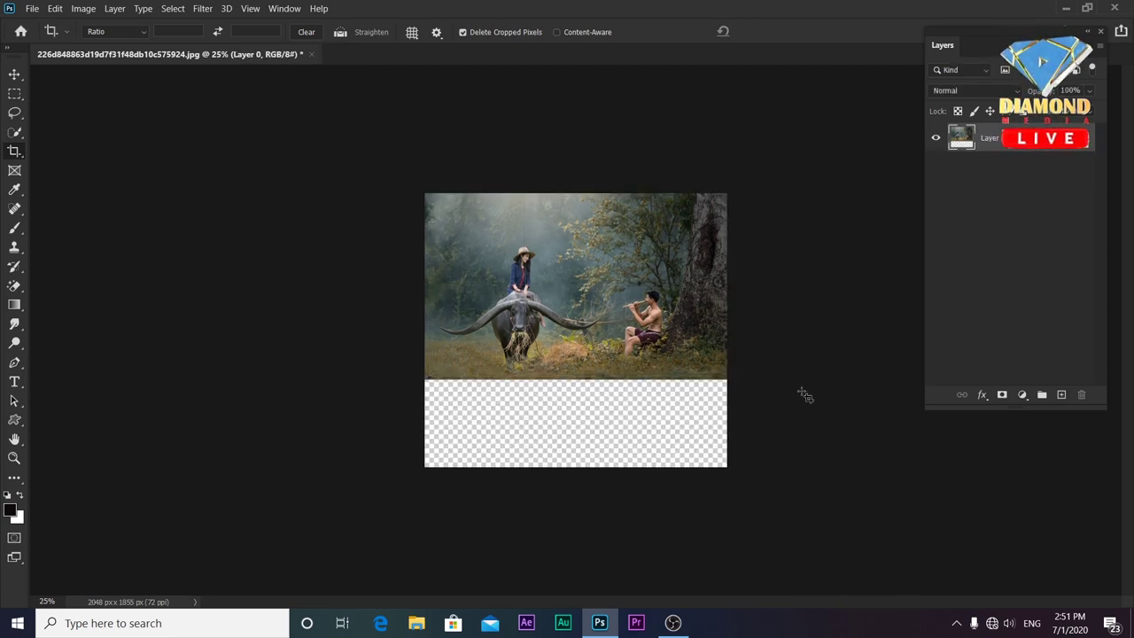
Duplicate Layer 0 as Layer 0 copy.
right_click(963, 138)
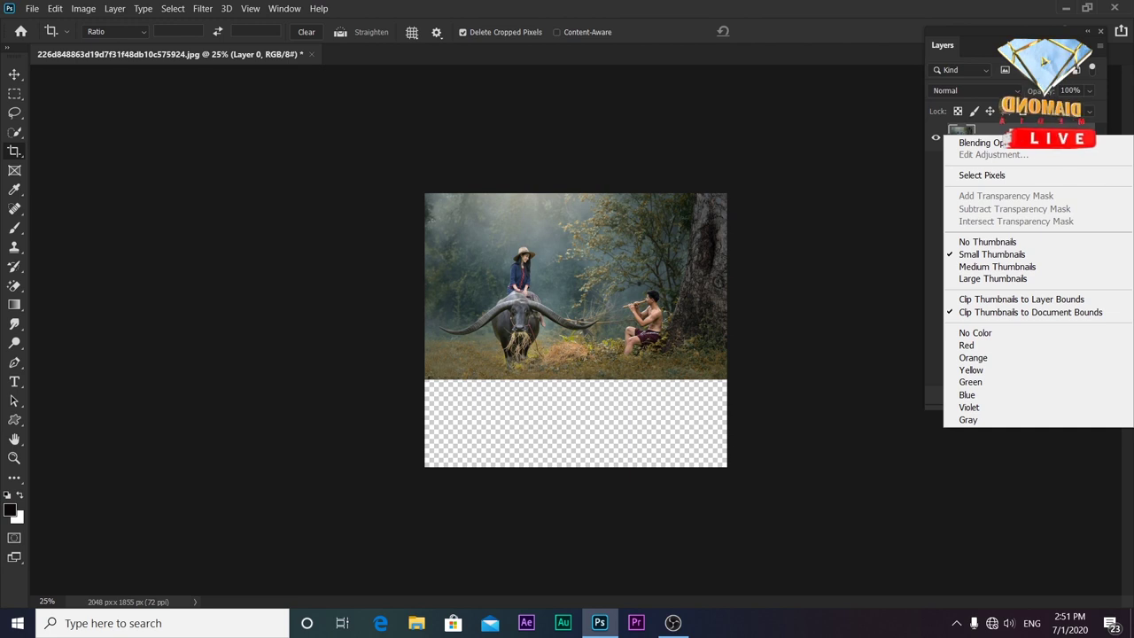
left_click(915, 168)
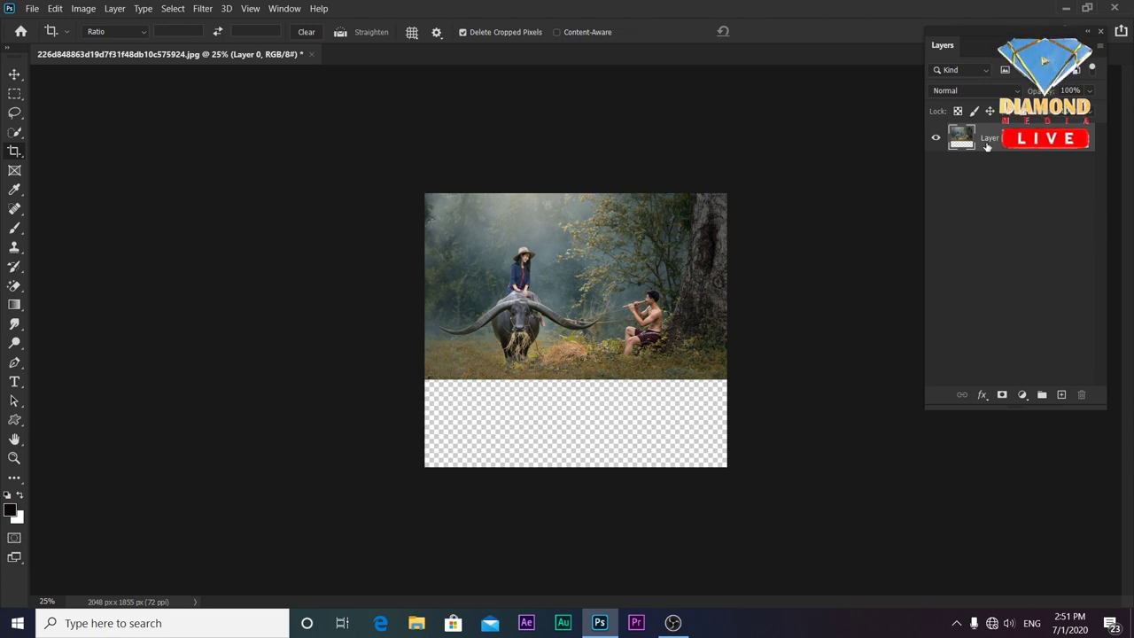
key("ctrl+j")
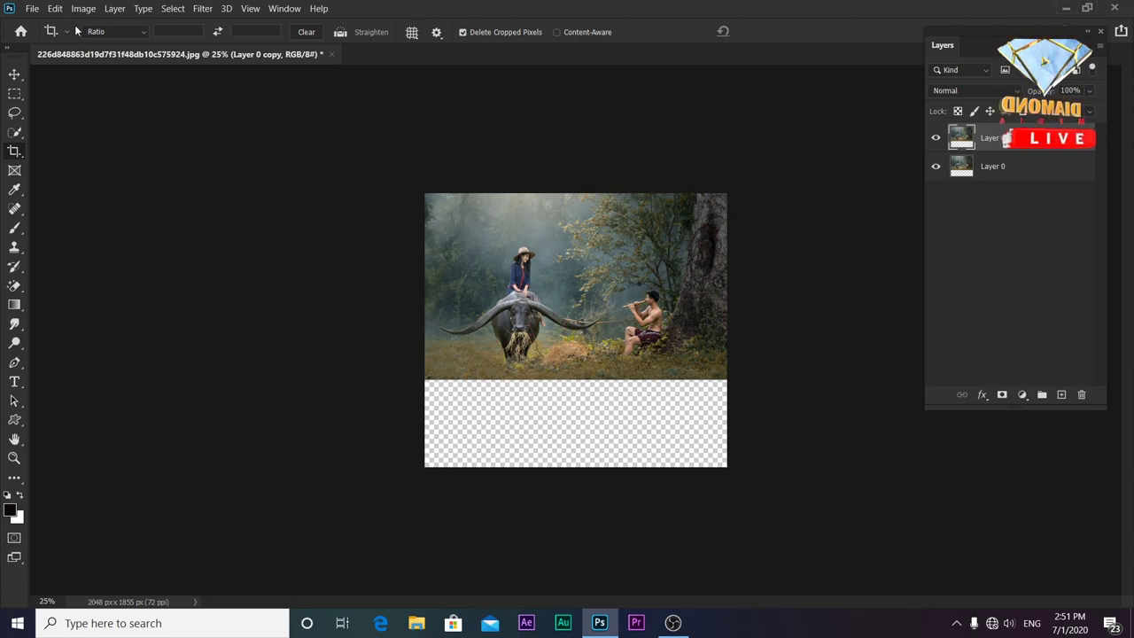
left_click(55, 8)
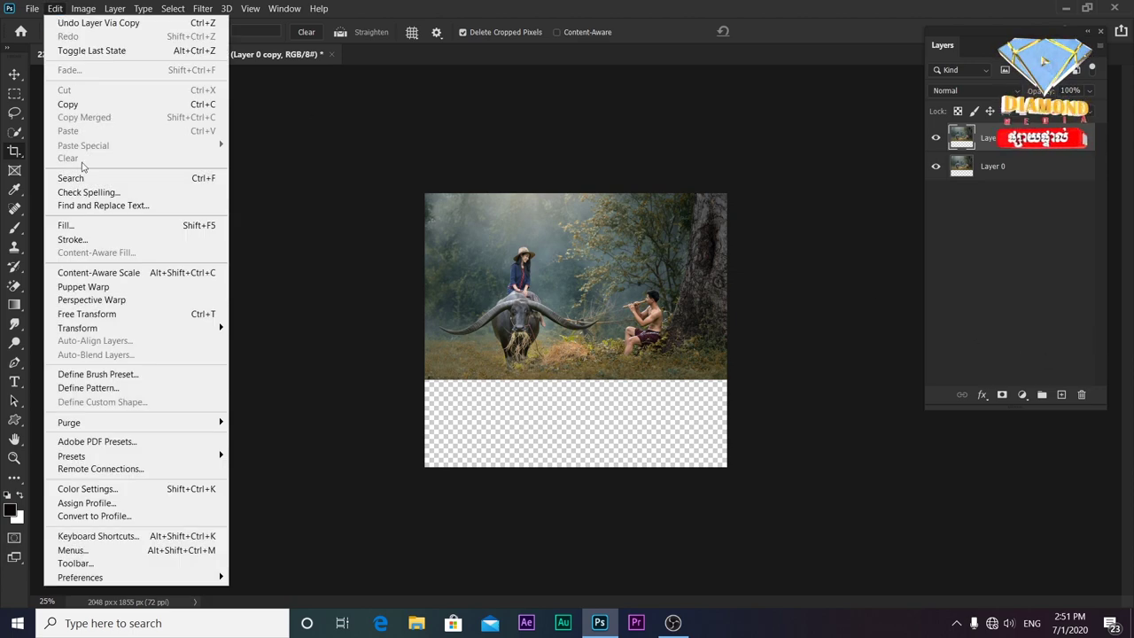
Rotate Layer 0 copy 180°, flip it horizontally, and squash it into the lower strip.
left_click(102, 317)
right_click(628, 283)
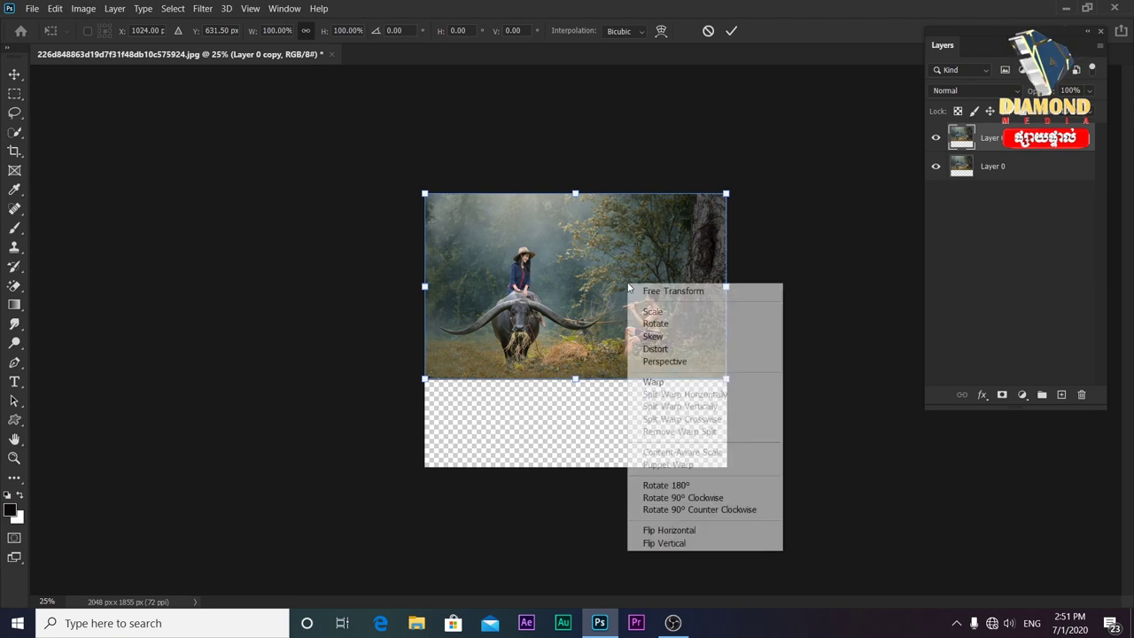
left_click(660, 487)
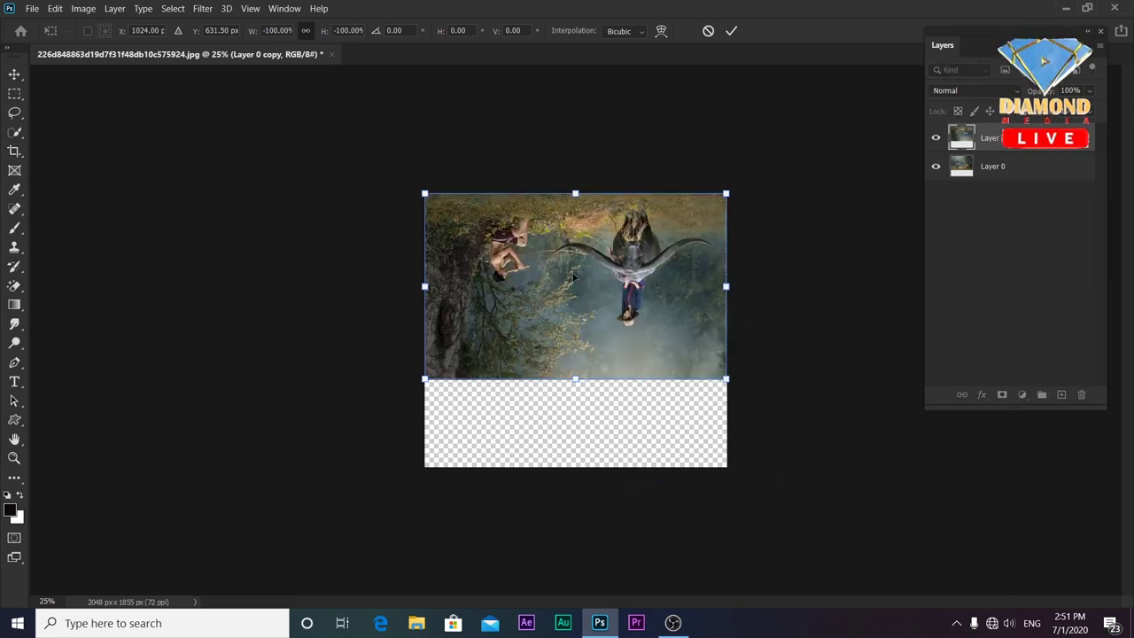
left_click_drag(573, 277, 578, 451)
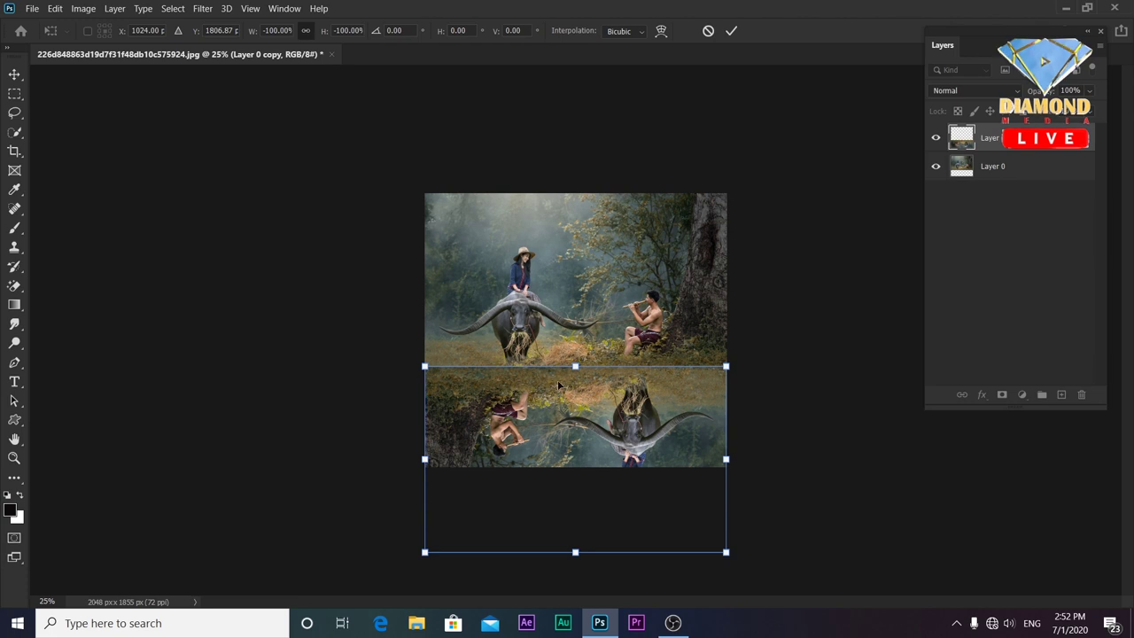
right_click(597, 421)
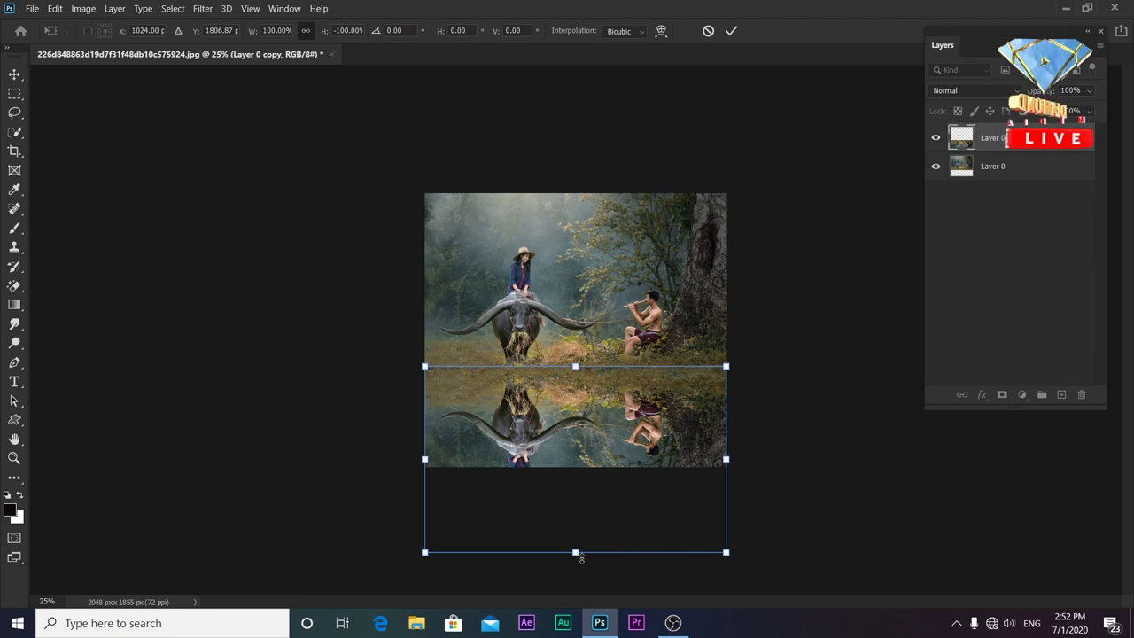
left_click_drag(581, 557, 584, 470)
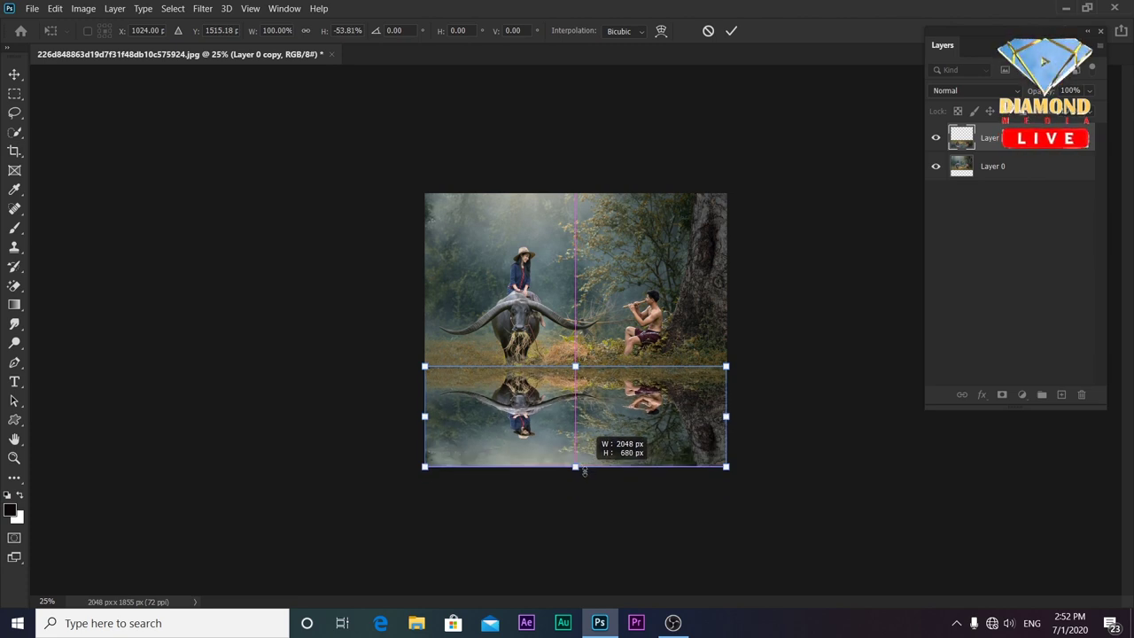
left_click_drag(584, 471, 584, 471)
key("Return")
Convert Layer 0 copy into a smart object at 50% zoom.
key("c")
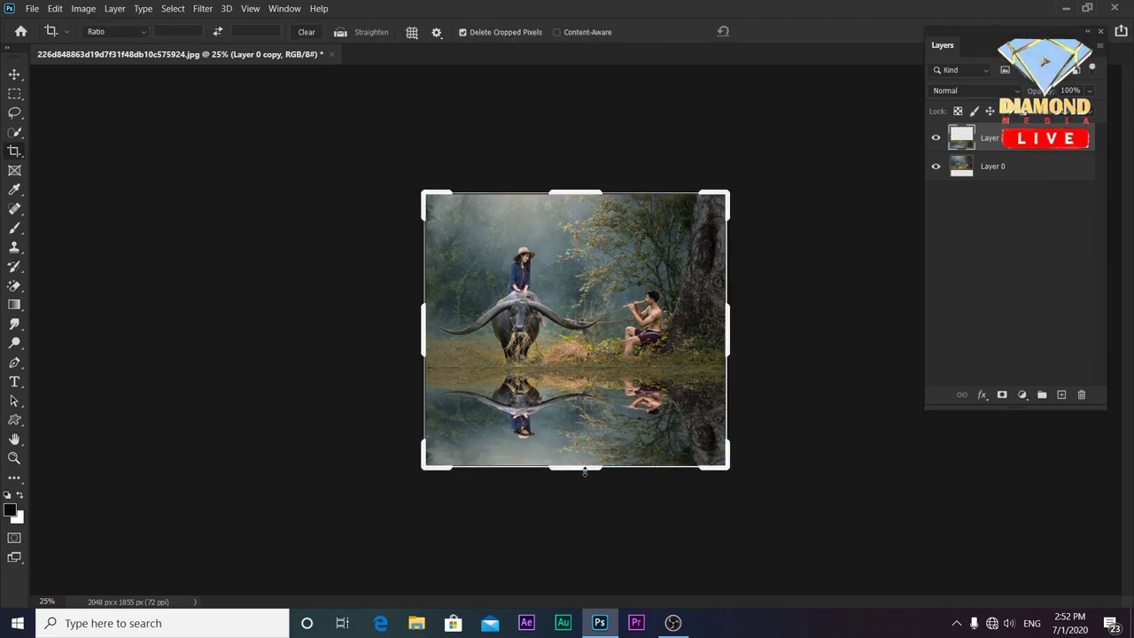
key("ctrl+plus")
key("ctrl+plus")
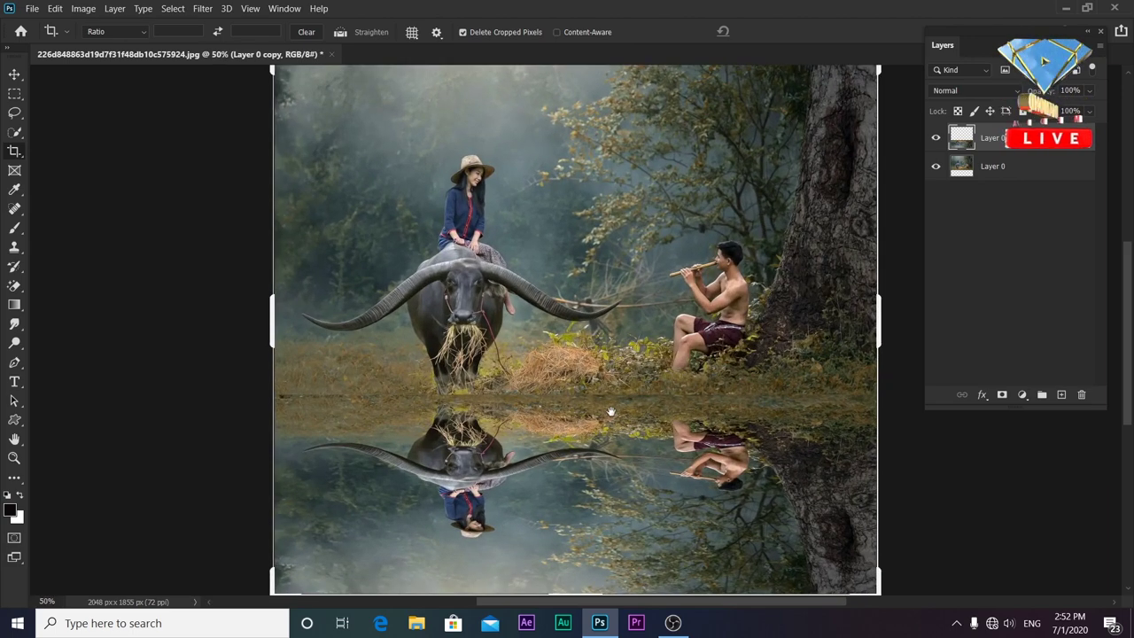
right_click(996, 143)
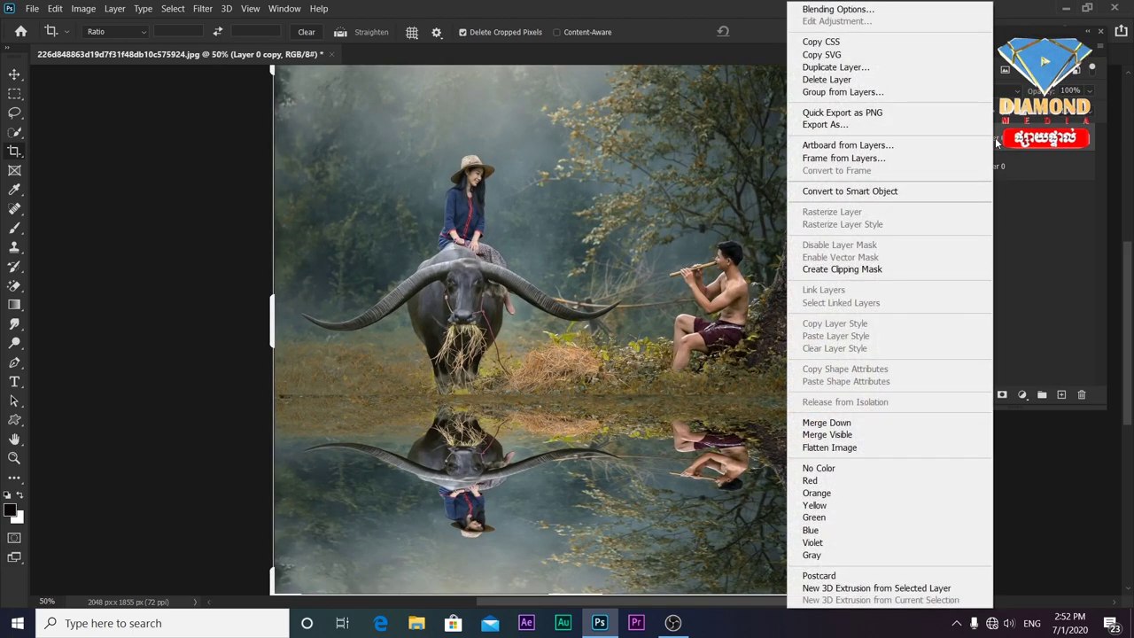
left_click(882, 194)
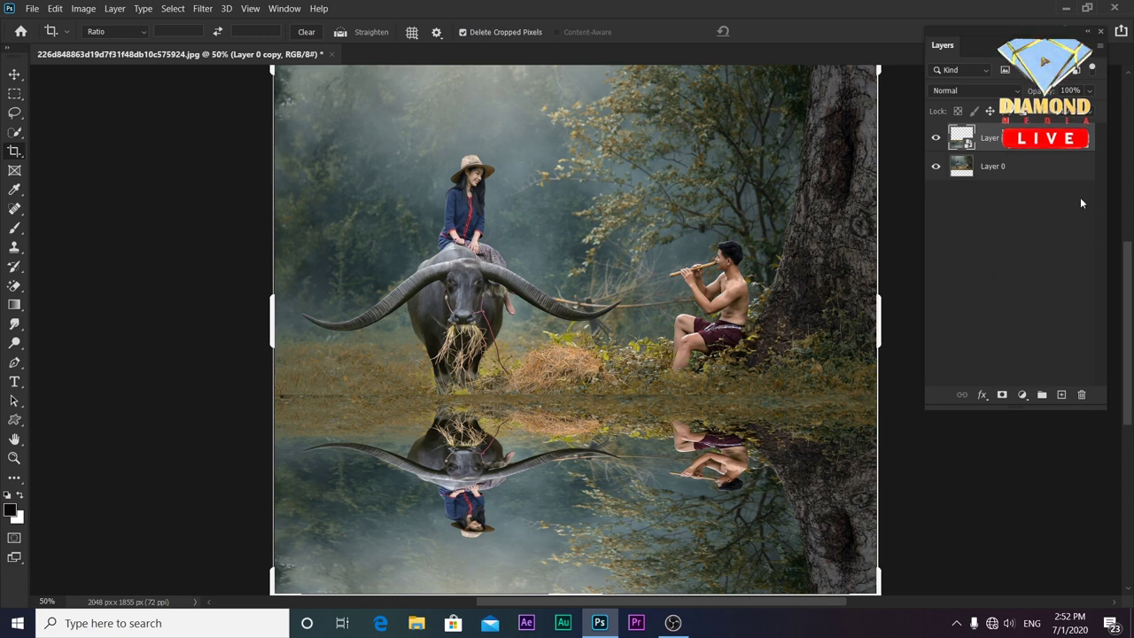
left_click(202, 9)
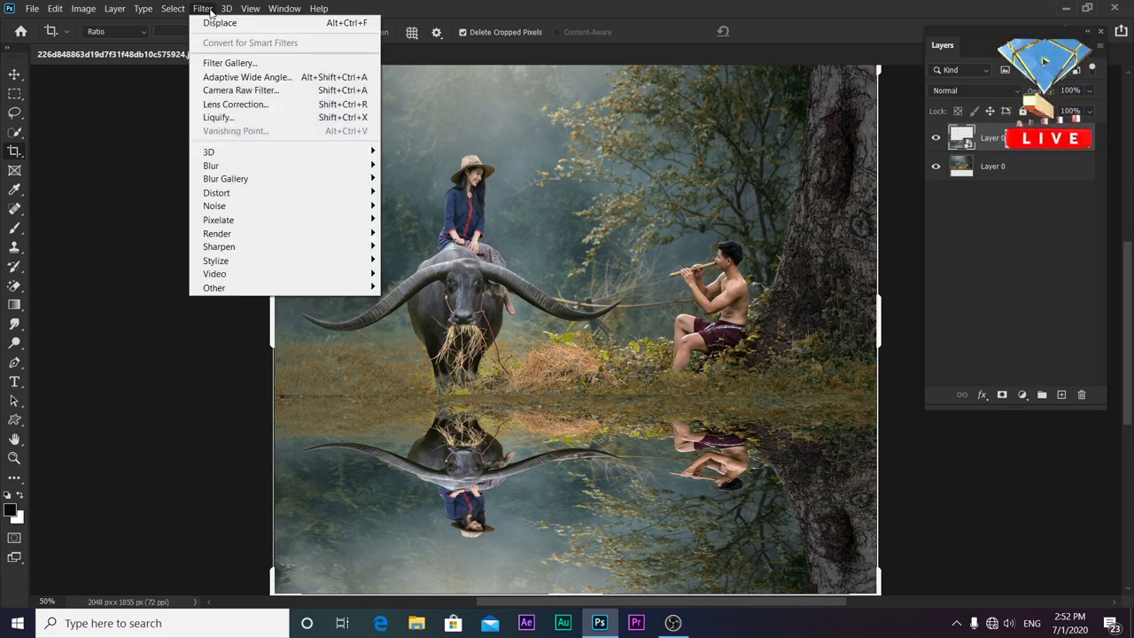
Apply a Motion Blur smart filter with 90° angle and 14 px distance to the reflection.
mouse_move(211, 165)
left_click(417, 248)
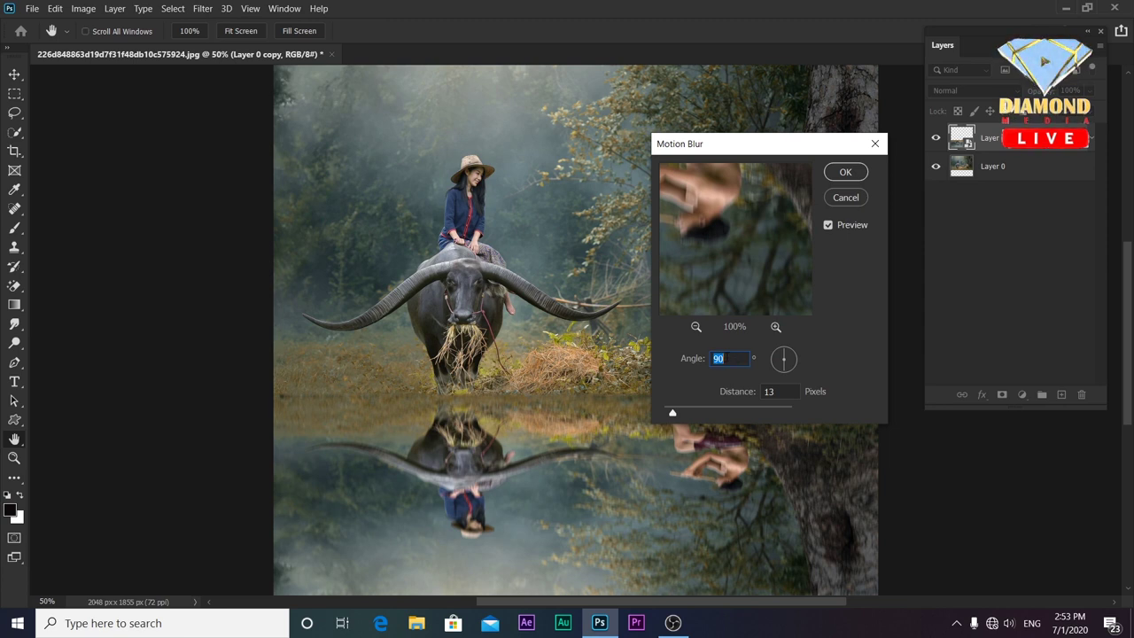
left_click_drag(674, 412, 671, 415)
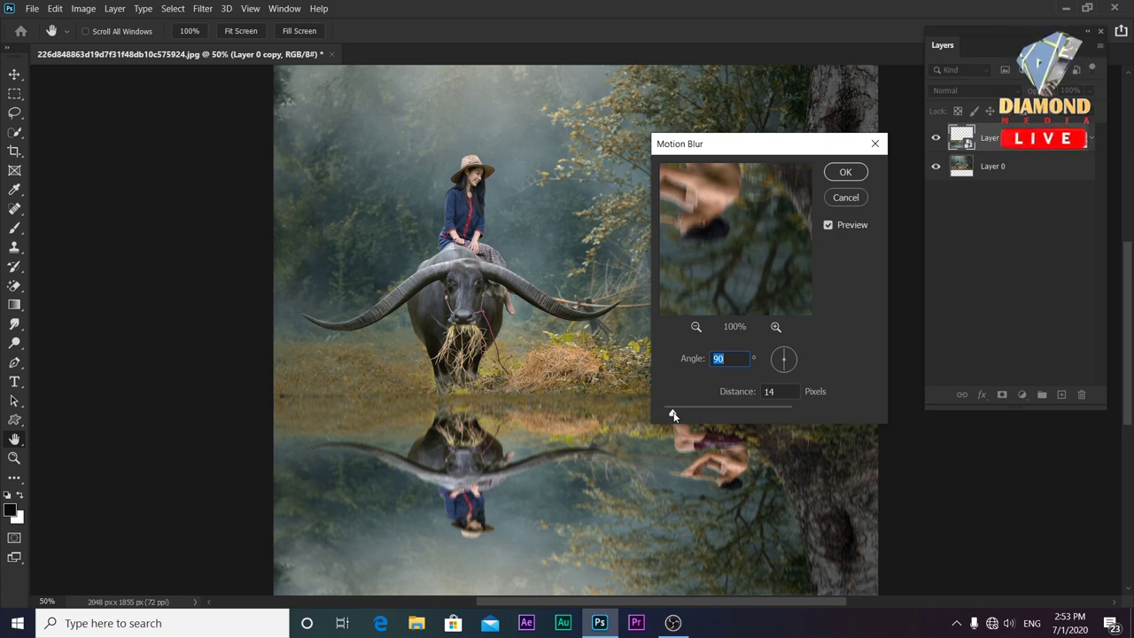
key("Tab")
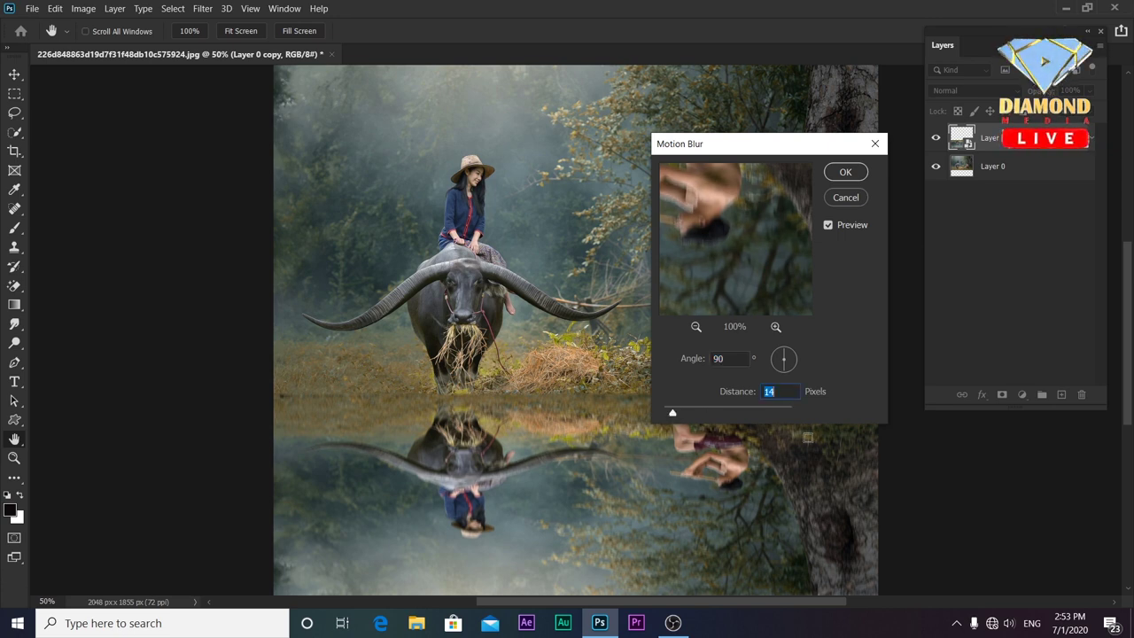
left_click(845, 172)
key("c")
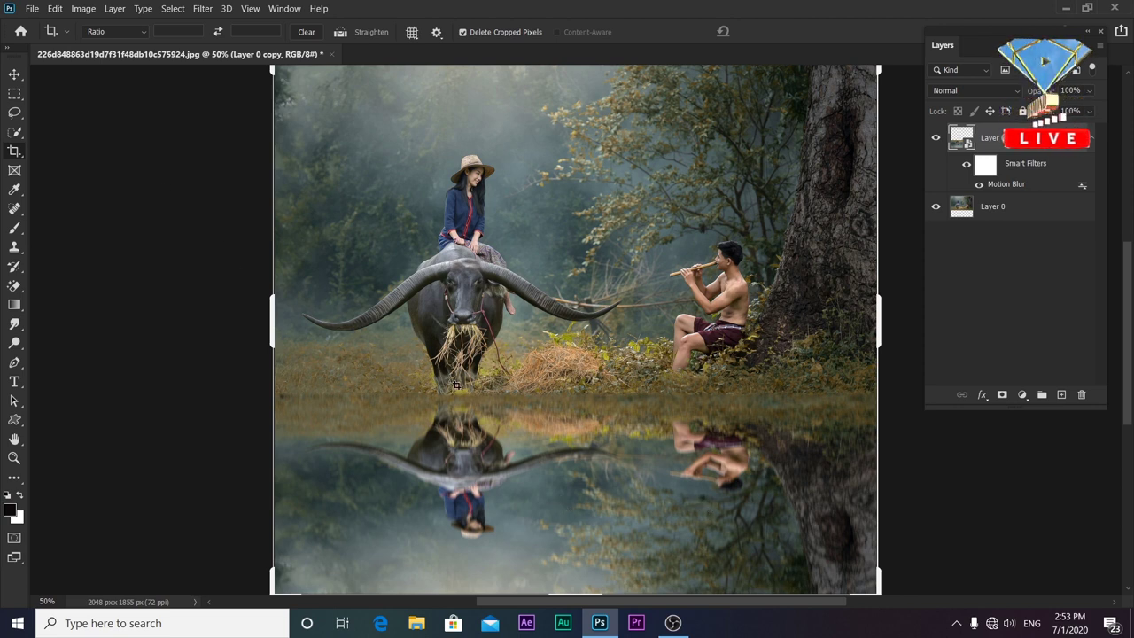
Create Untitled-1: 600 × 1000 pixels, 72 ppi RGB, with a Black background.
left_click(31, 9)
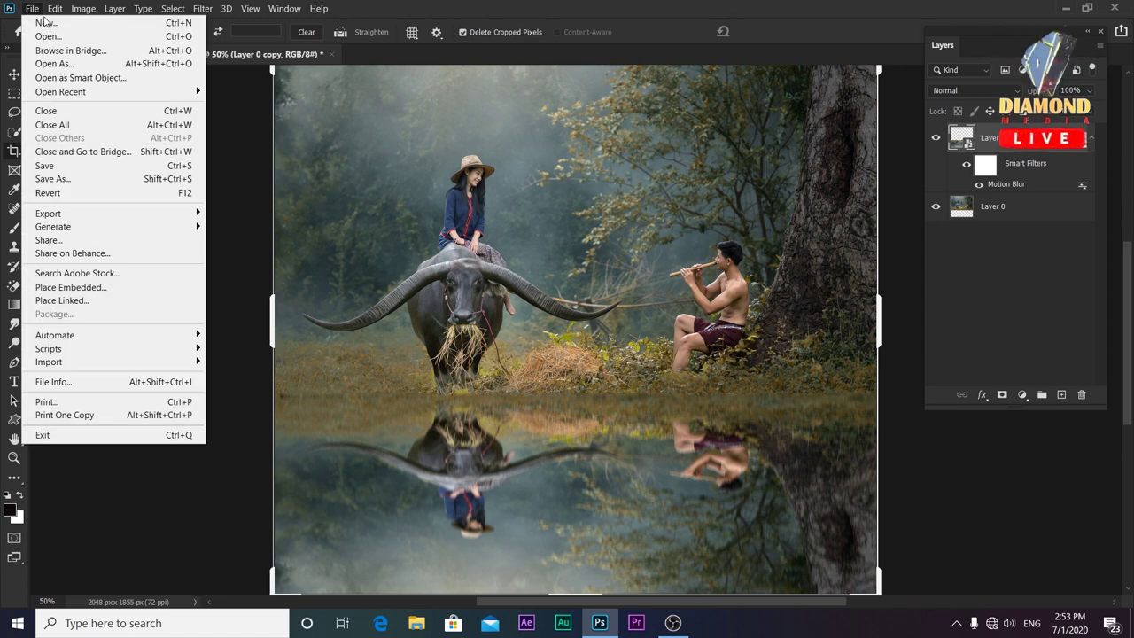
left_click(44, 22)
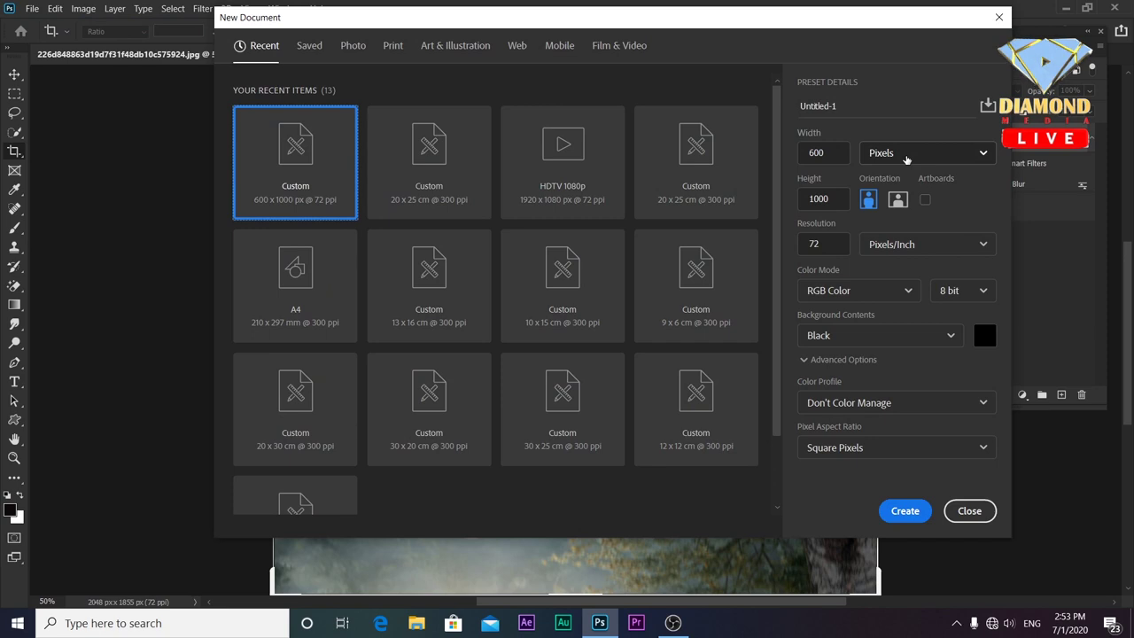
left_click(897, 153)
left_click(897, 188)
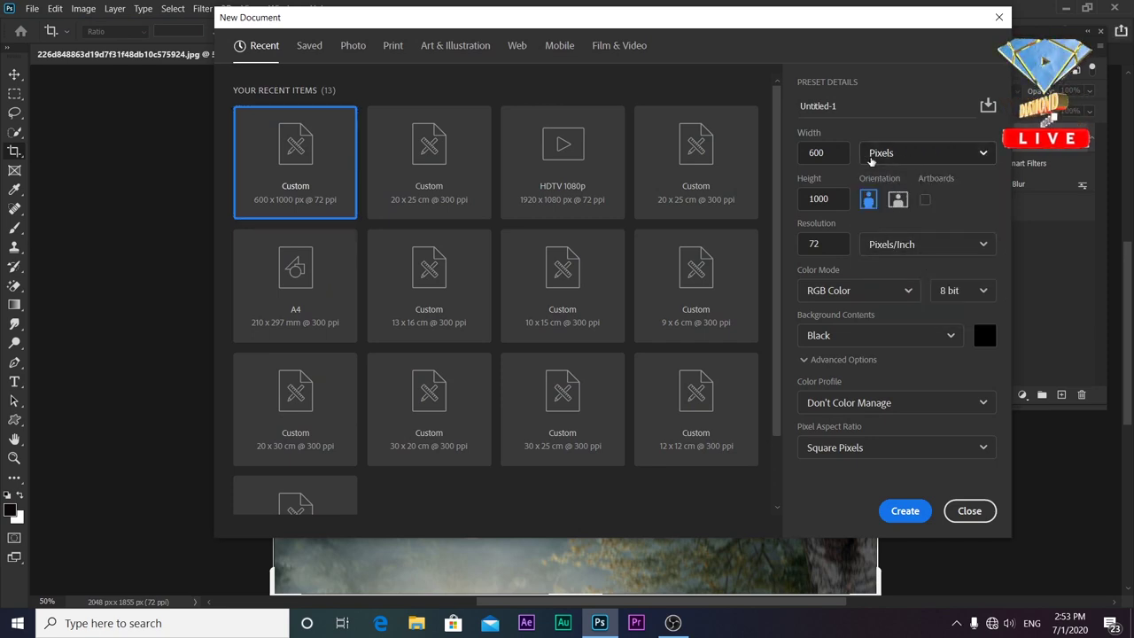
left_click(822, 153)
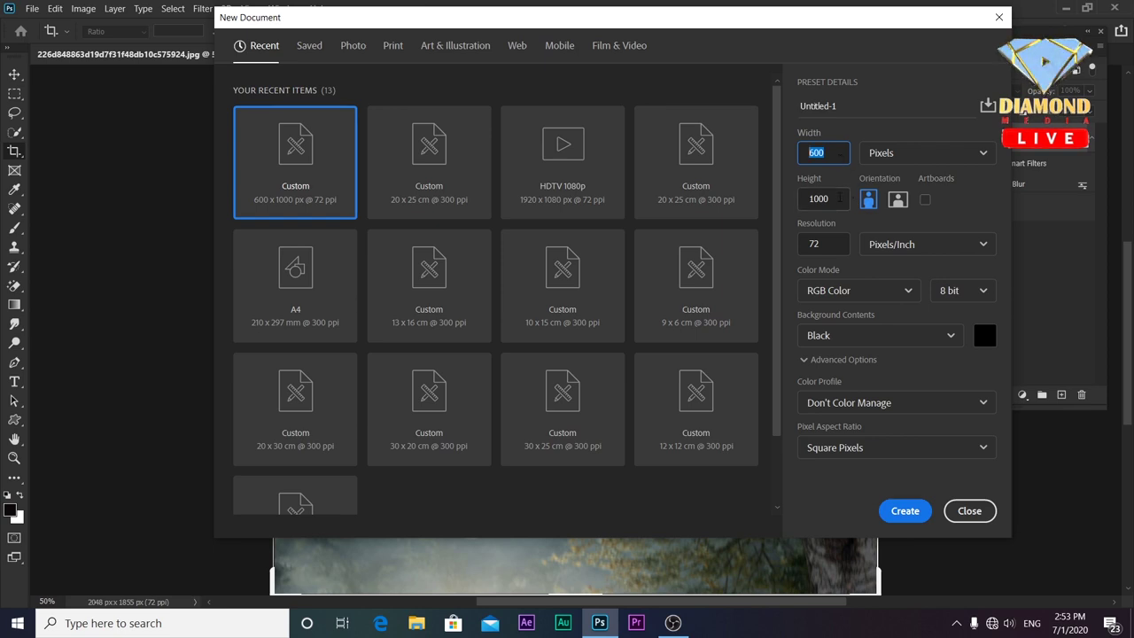
left_click(840, 198)
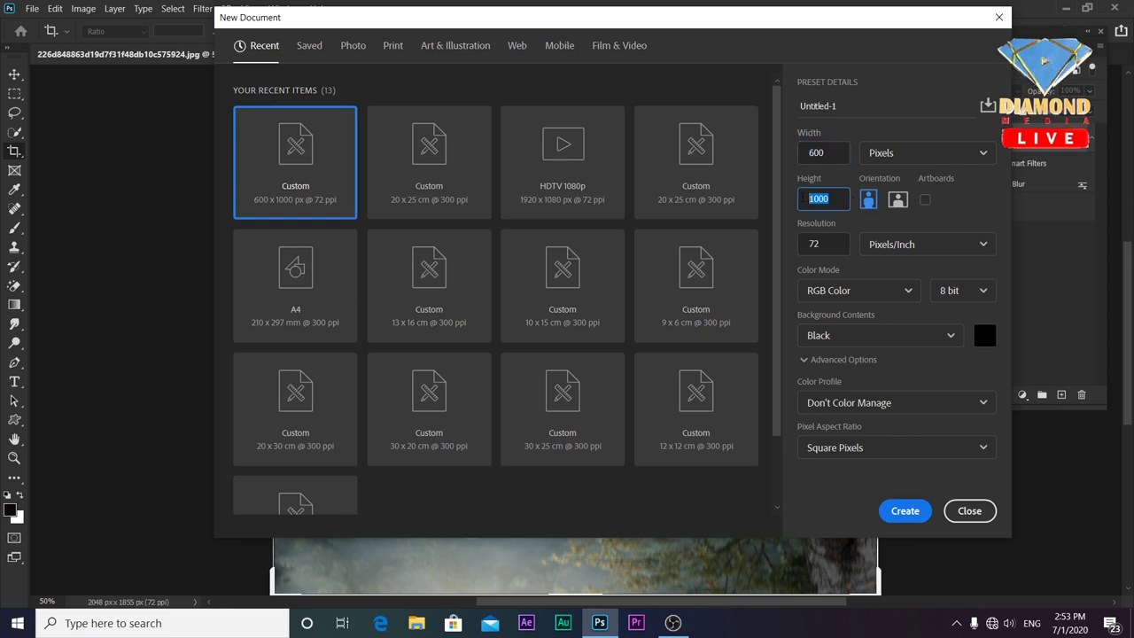
left_click(832, 245)
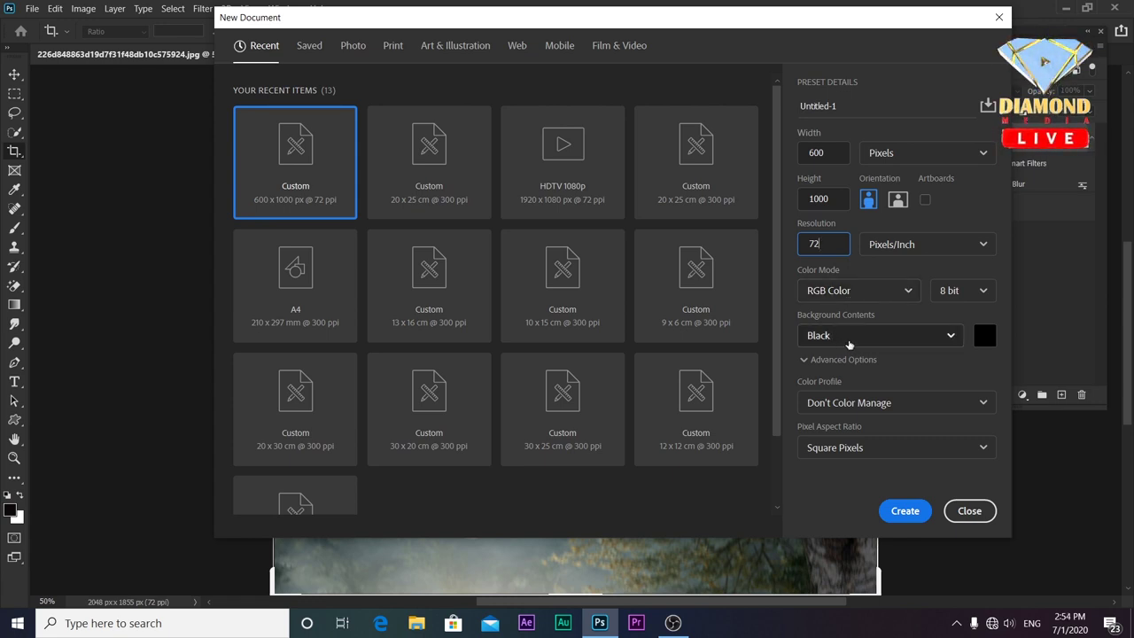
left_click(849, 337)
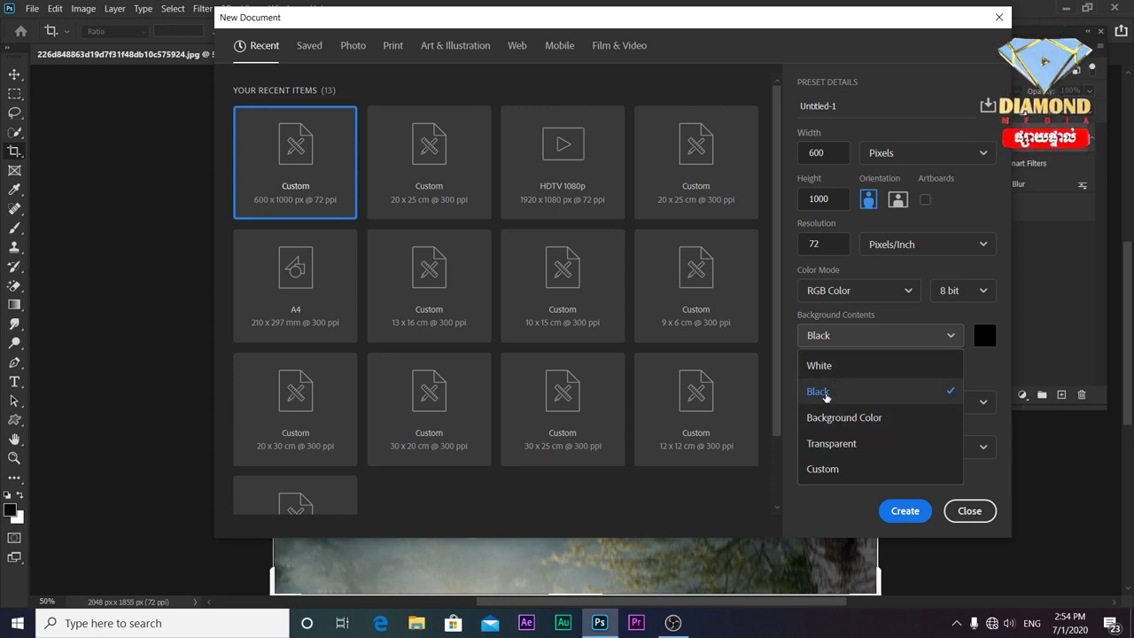
left_click(826, 395)
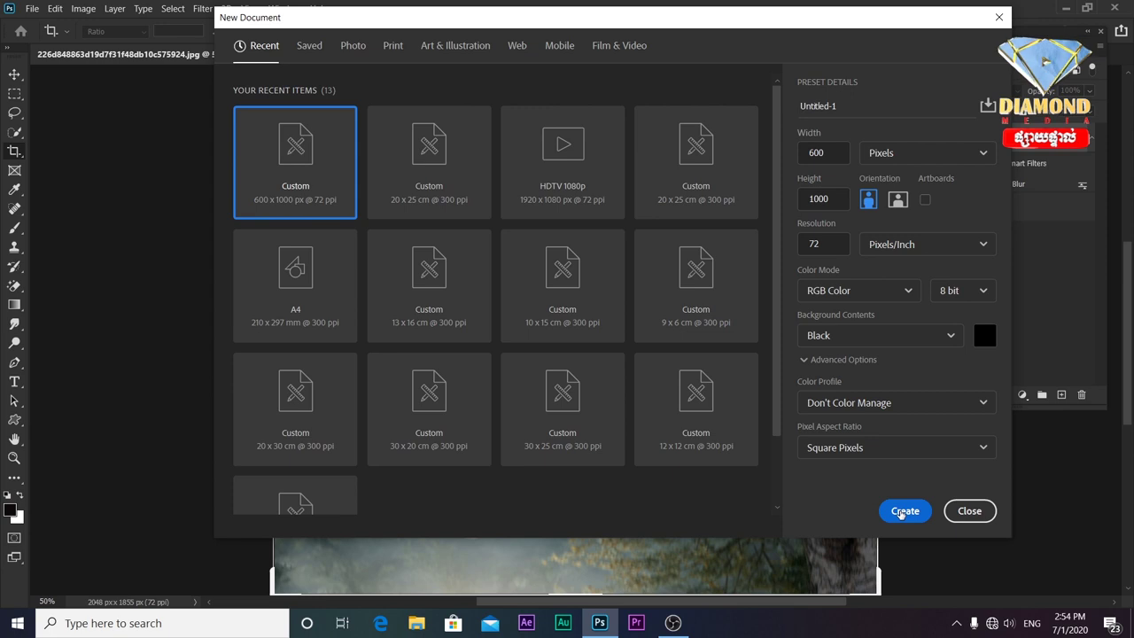
left_click(902, 512)
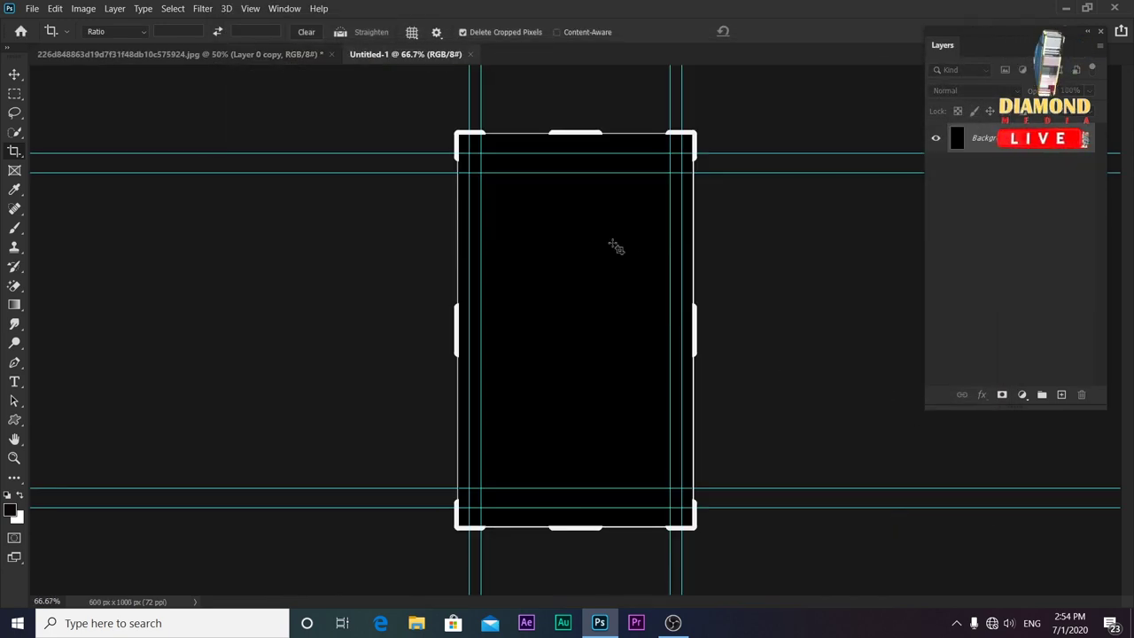
Switch to the Move tool and add 400% Uniform noise to the black canvas.
left_click(12, 75)
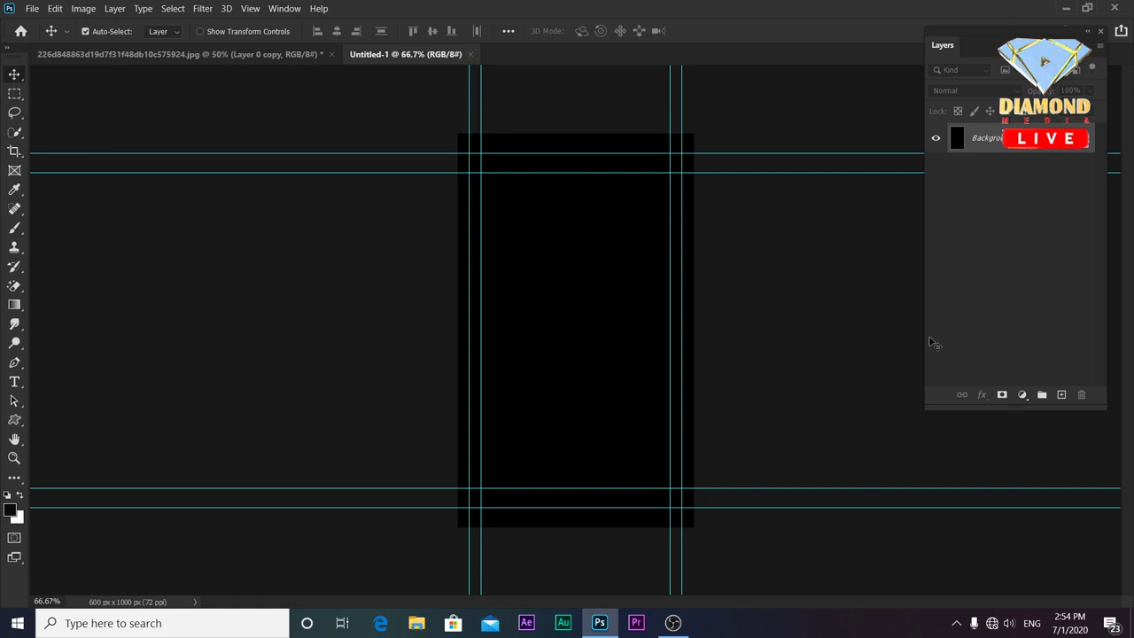
left_click(203, 9)
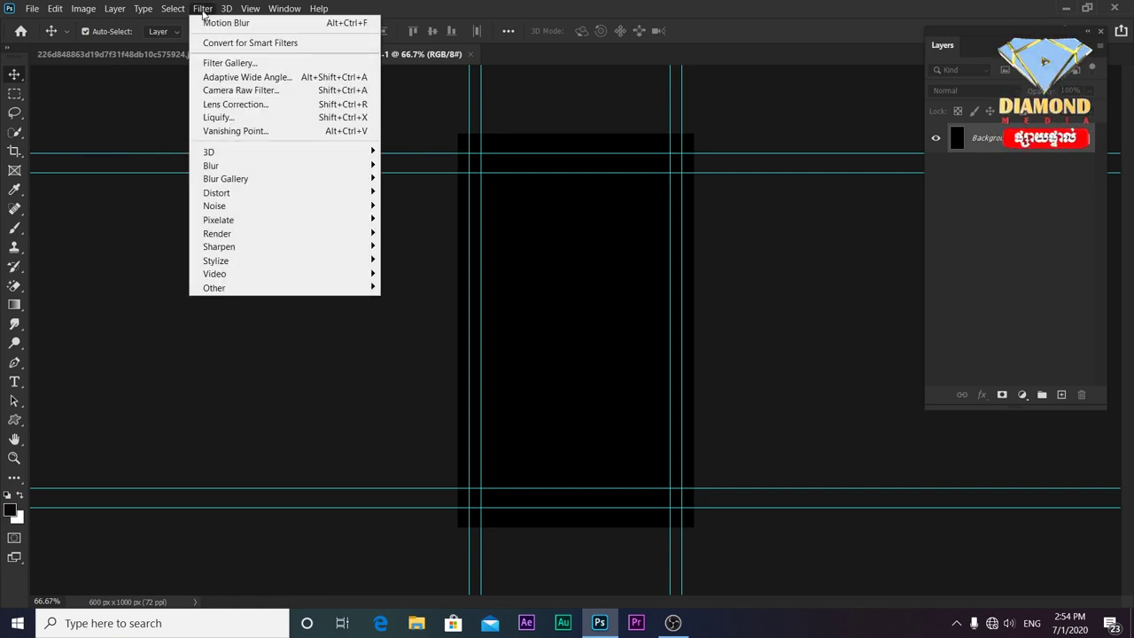
mouse_move(214, 206)
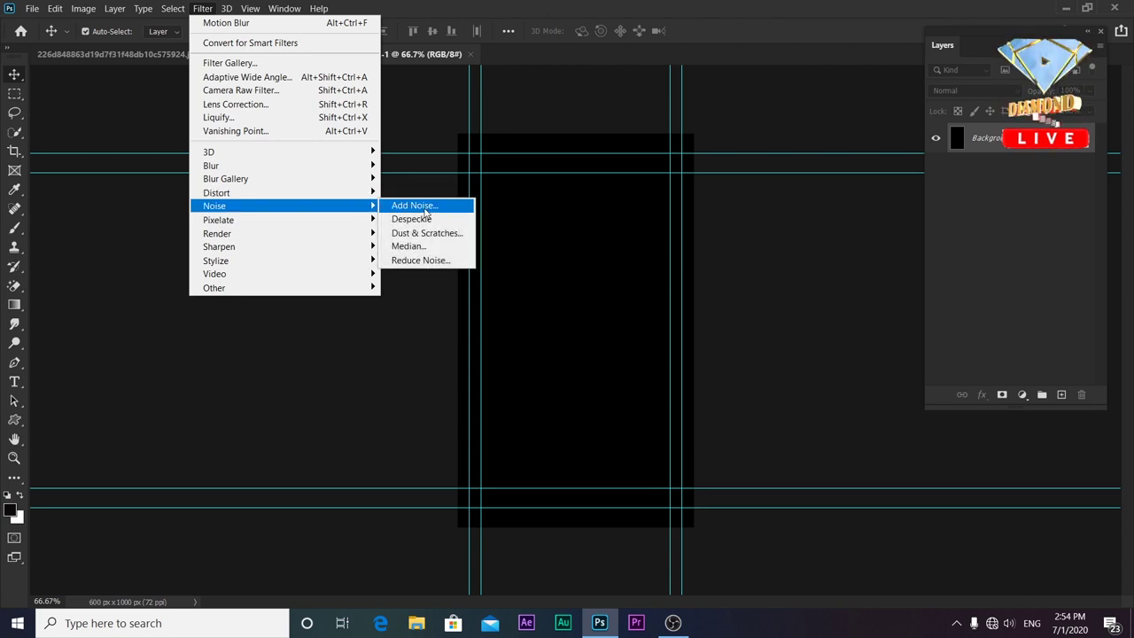
left_click(416, 205)
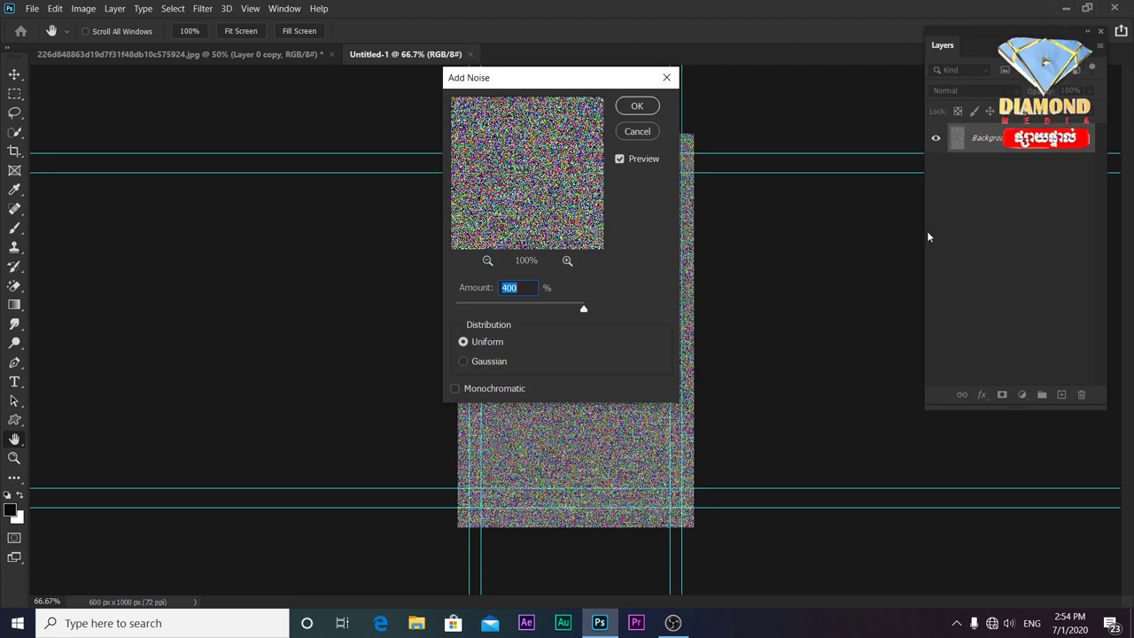
mouse_move(583, 307)
left_mouse_down()
mouse_move(488, 309)
mouse_move(633, 310)
left_mouse_up()
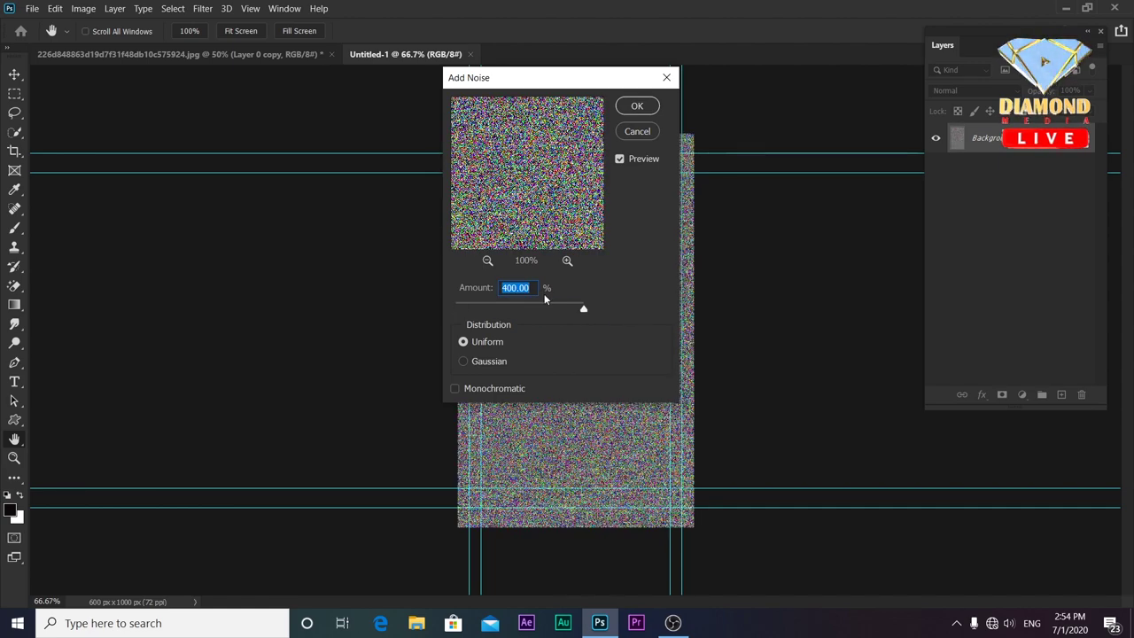
left_click(464, 342)
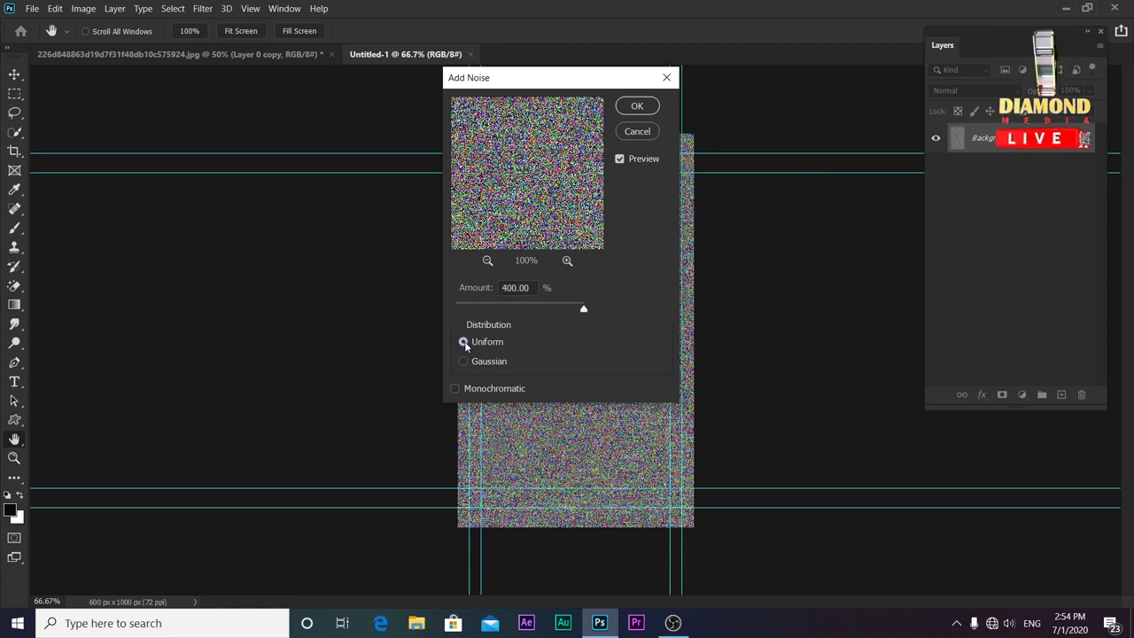
left_click(636, 107)
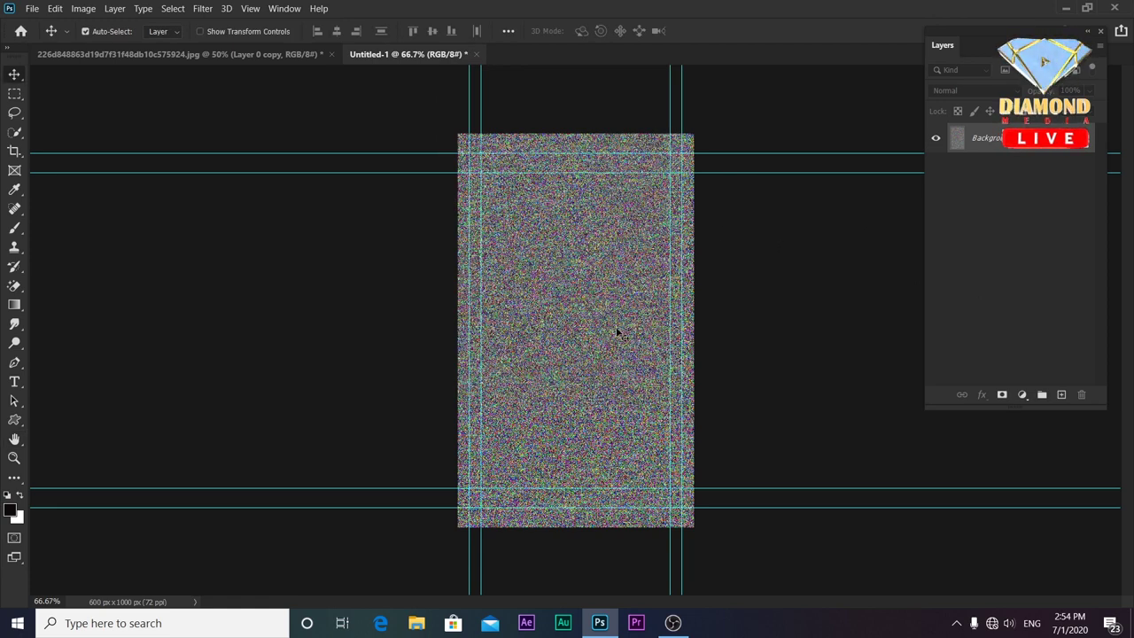
left_click(202, 10)
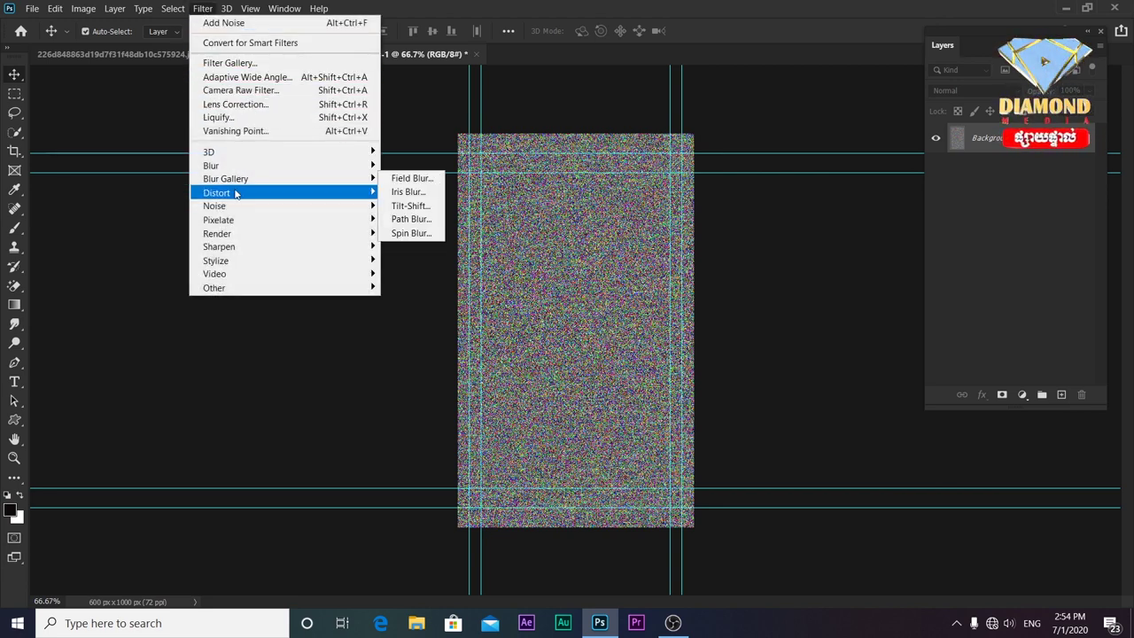
mouse_move(211, 166)
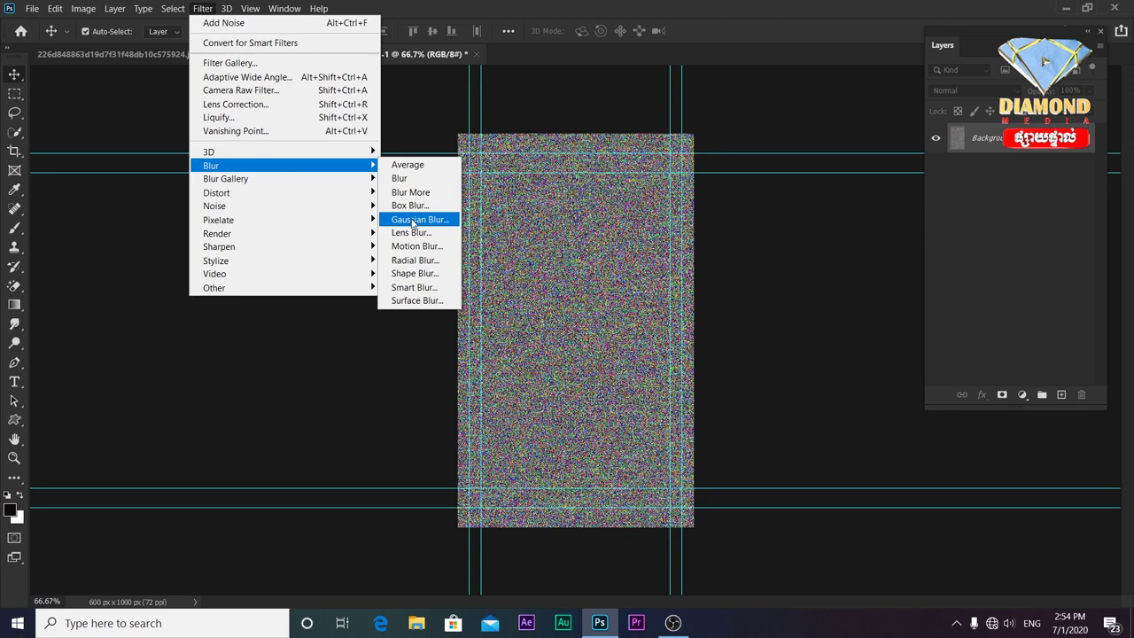
Blur the noise texture with a 1.3-pixel radius Gaussian Blur.
left_click(413, 222)
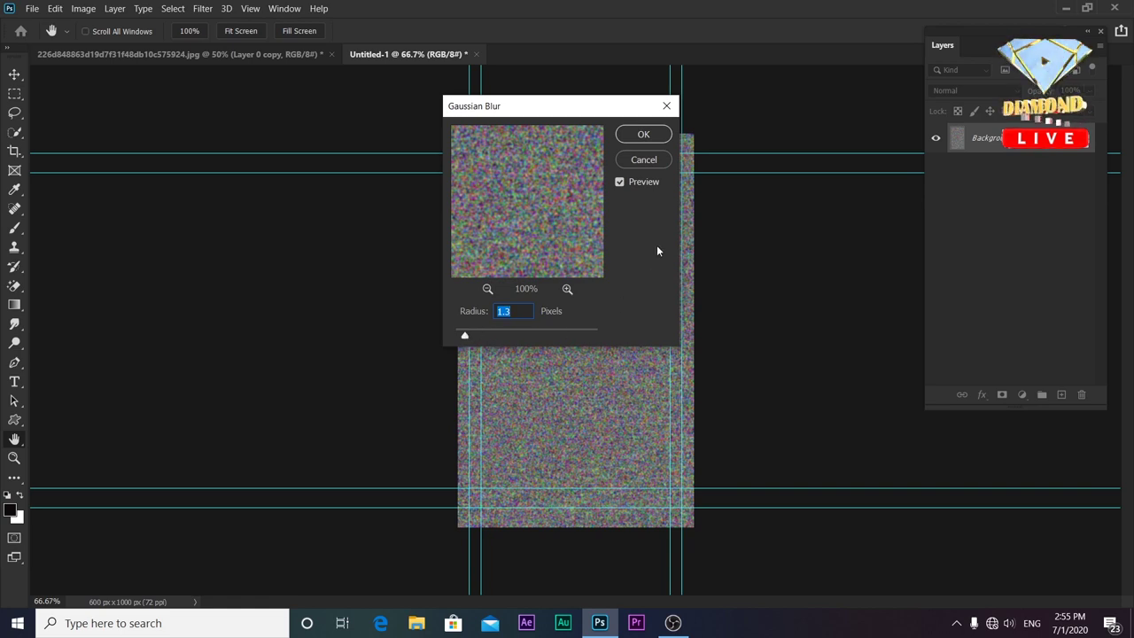
left_click(643, 136)
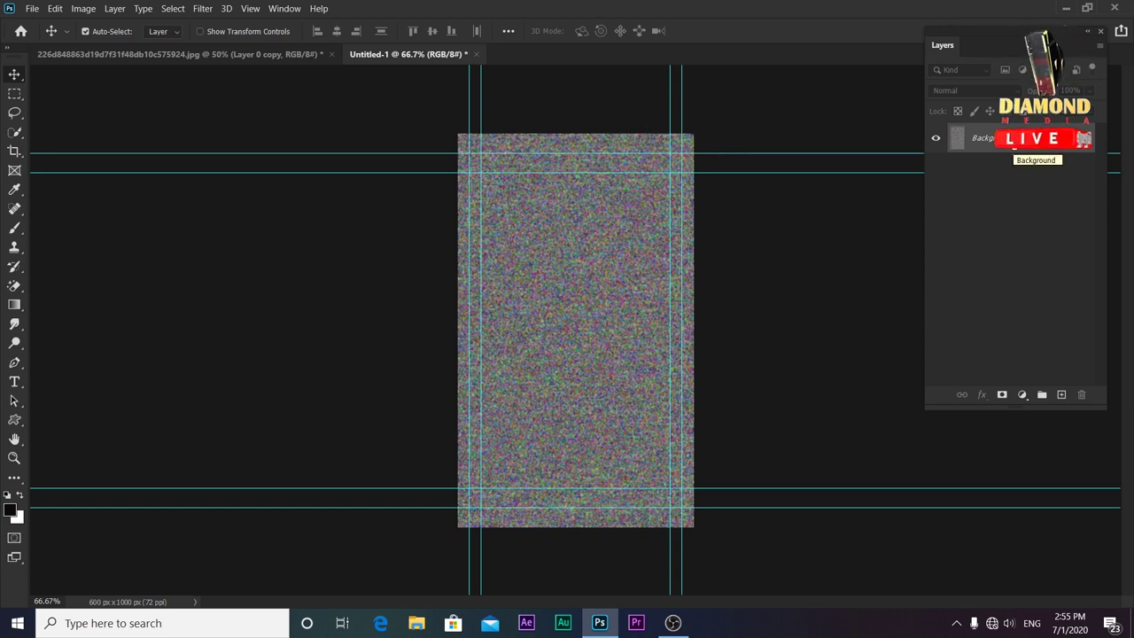
left_click(284, 9)
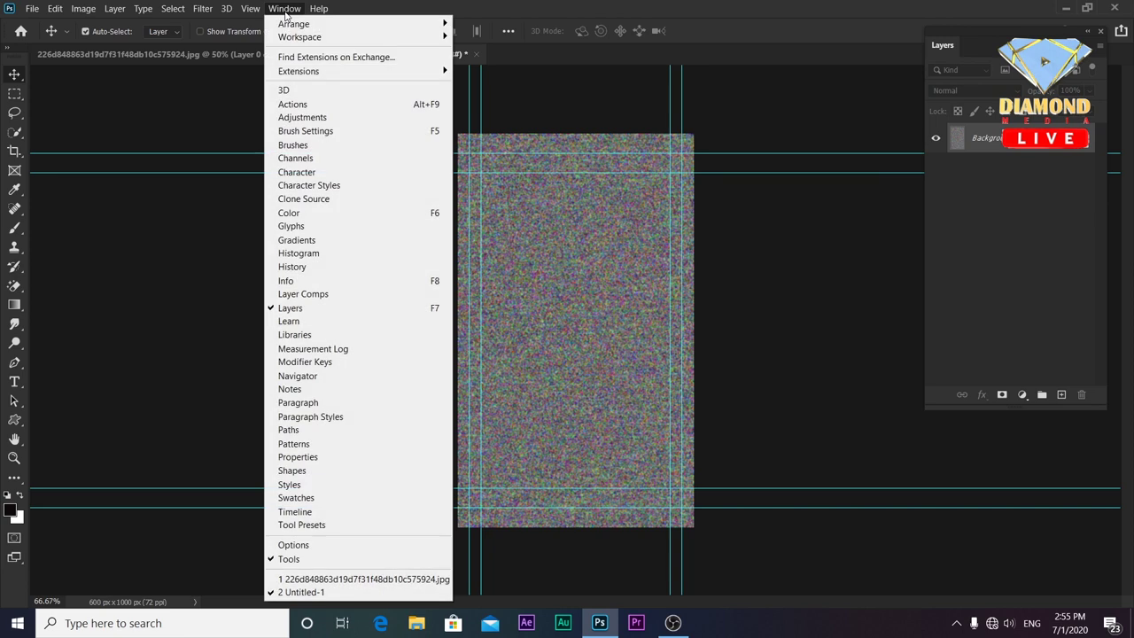
Select only the Red channel and emboss it at 180°, 1 px height, 500% amount.
left_click(315, 161)
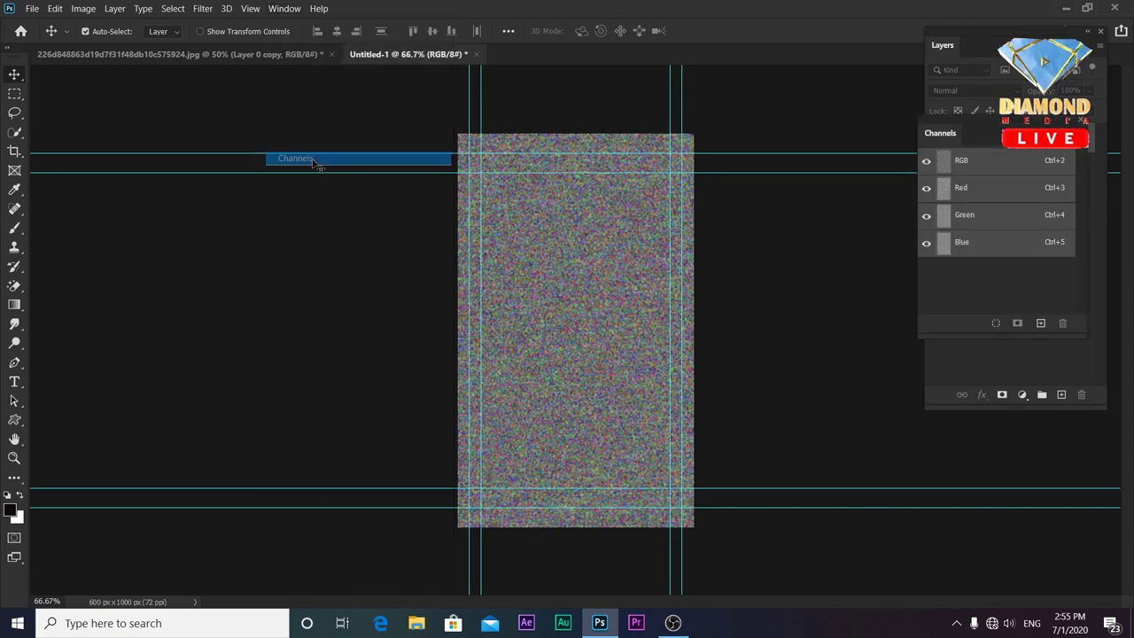
left_click(968, 188)
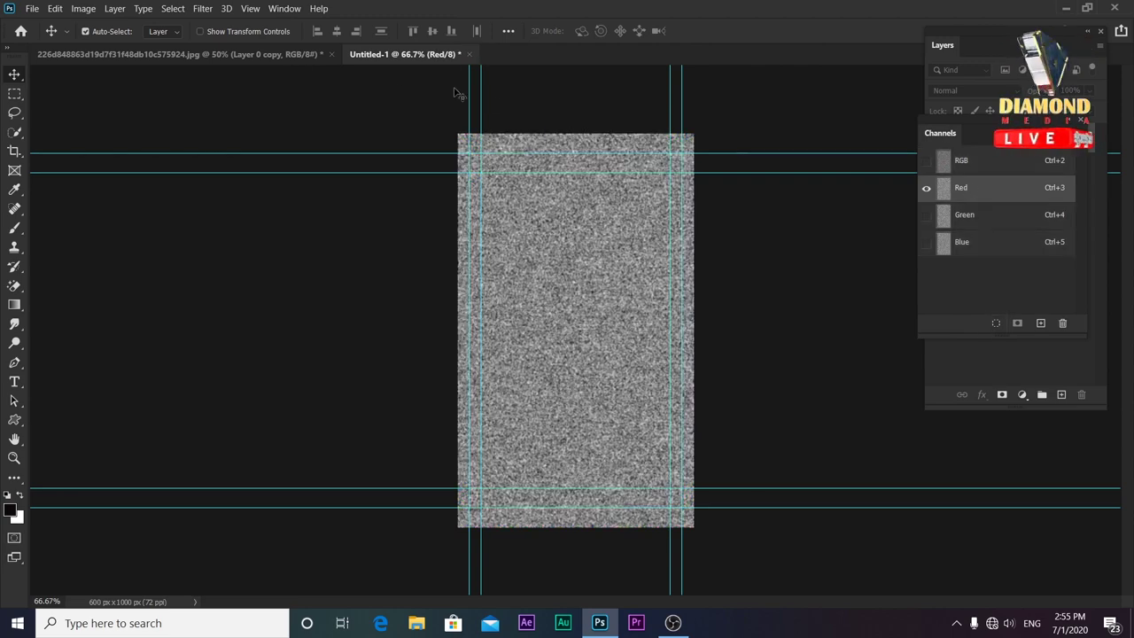
left_click(202, 8)
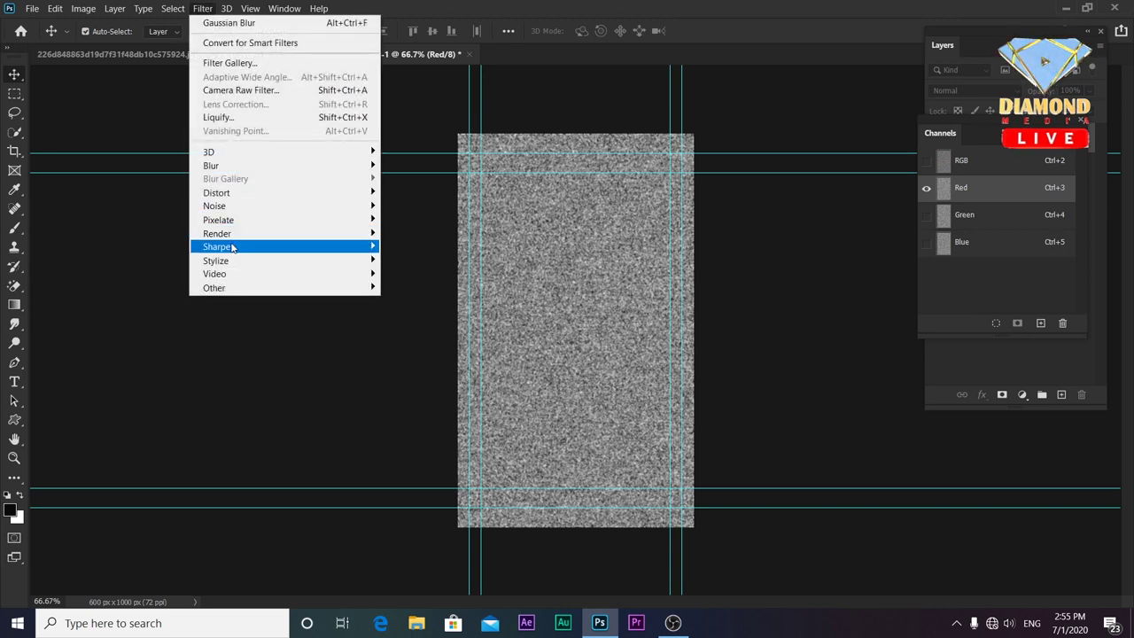
mouse_move(216, 260)
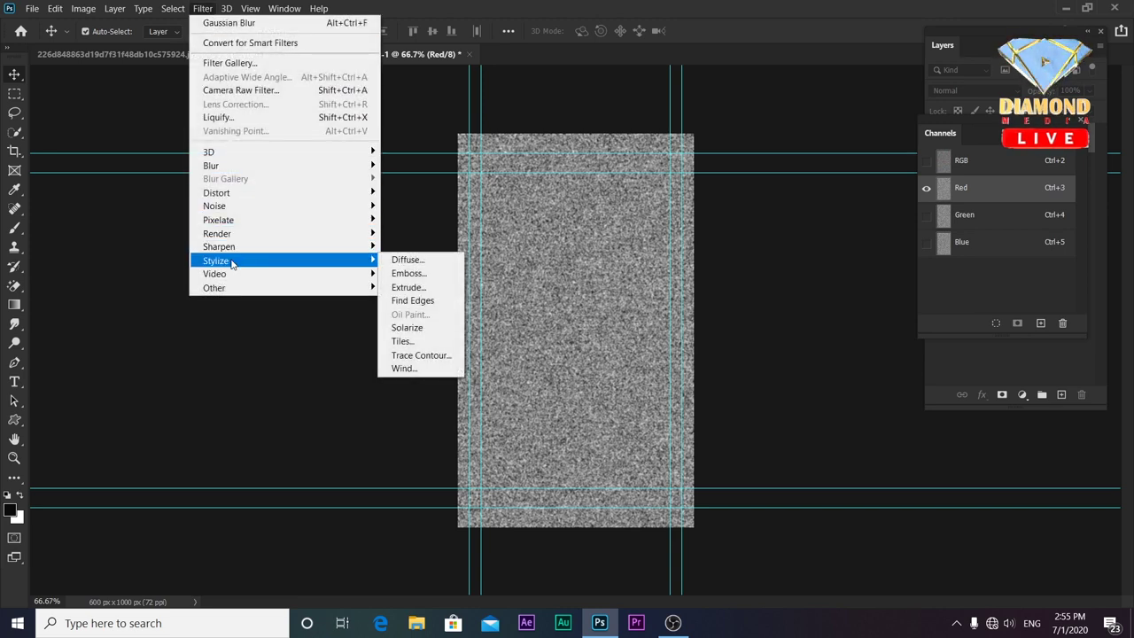
left_click(409, 274)
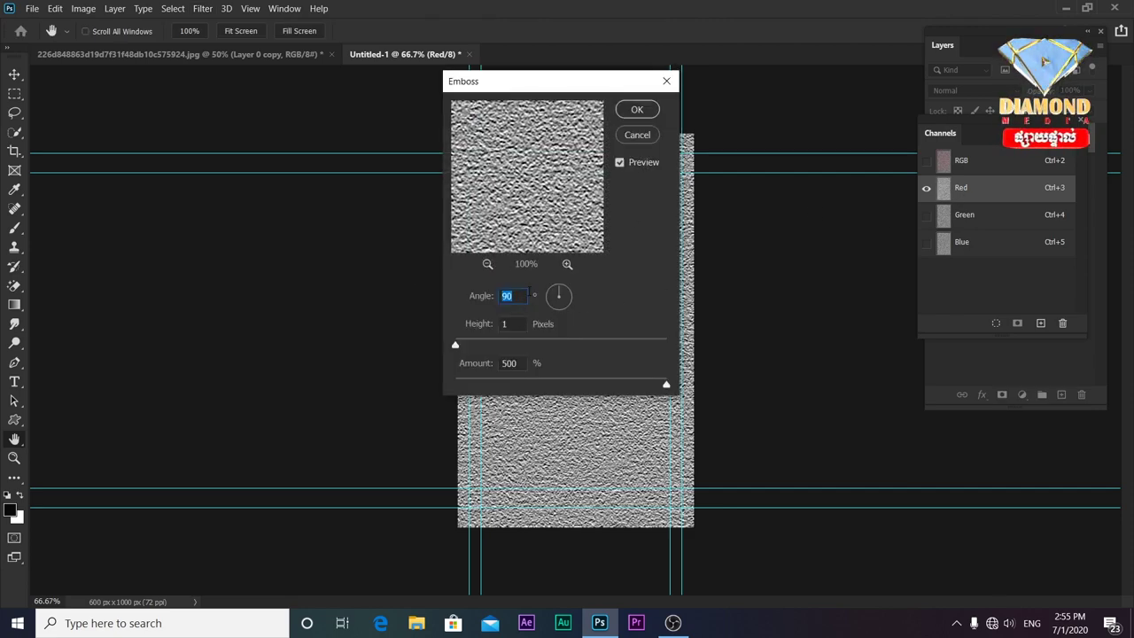
type("80")
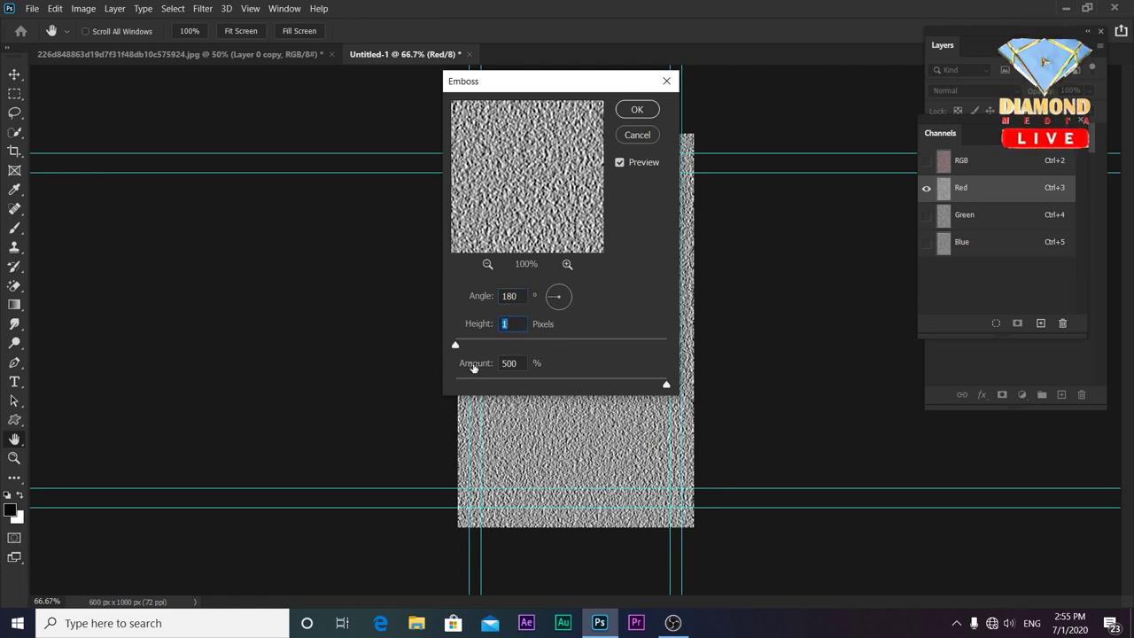
left_click_drag(455, 383, 738, 383)
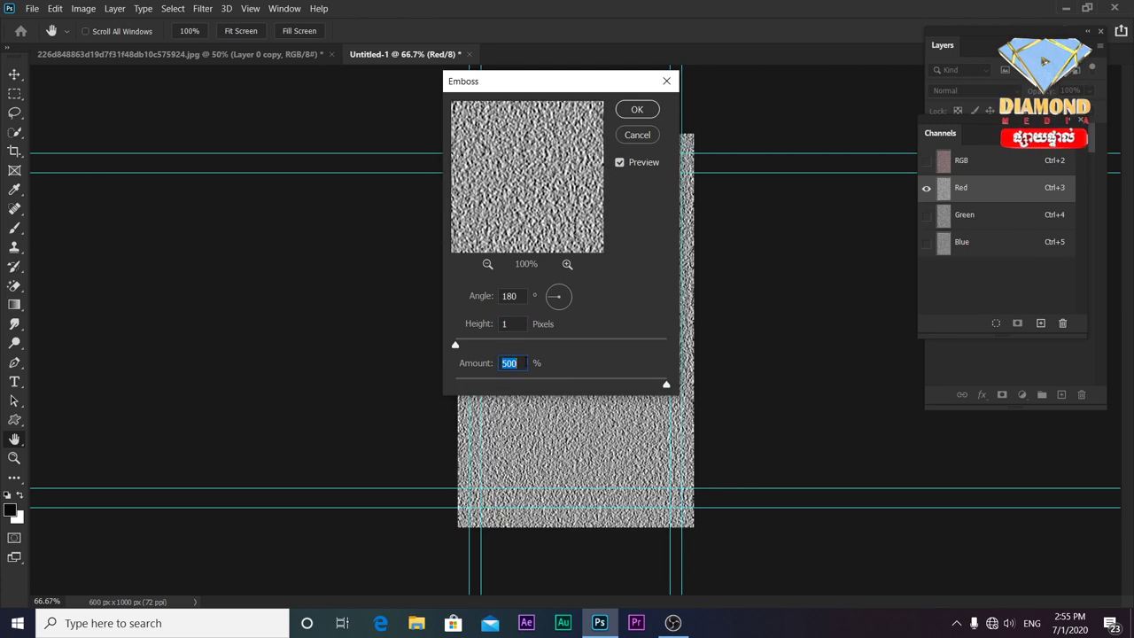
left_click(637, 111)
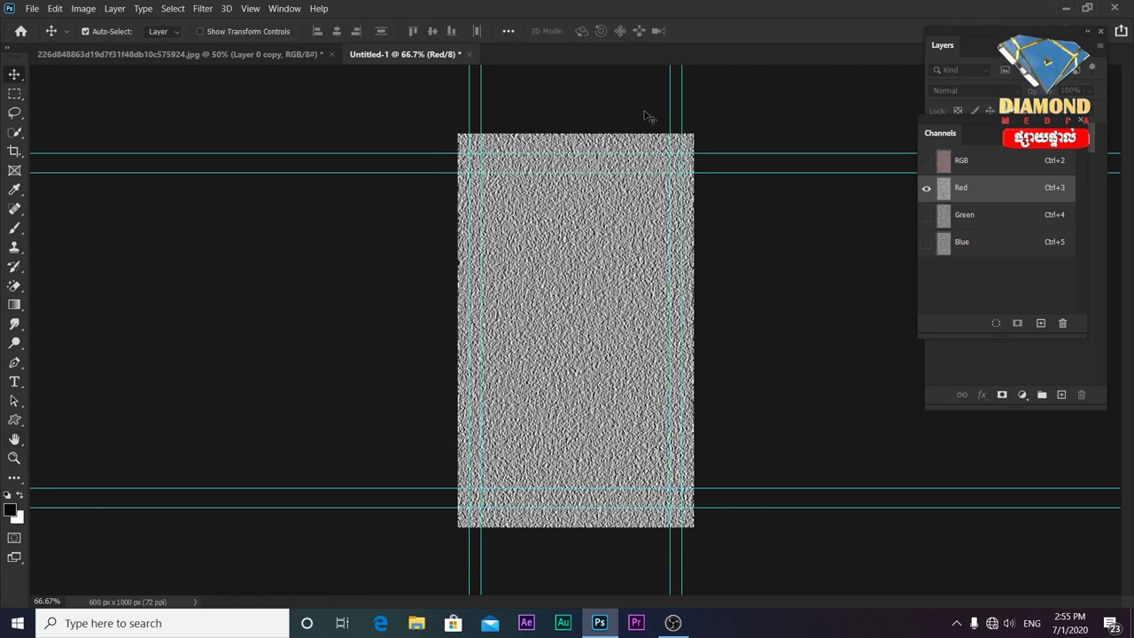
Apply Emboss to the Green channel with Angle 90°, Height 1 pixel and Amount 500%.
left_click(983, 215)
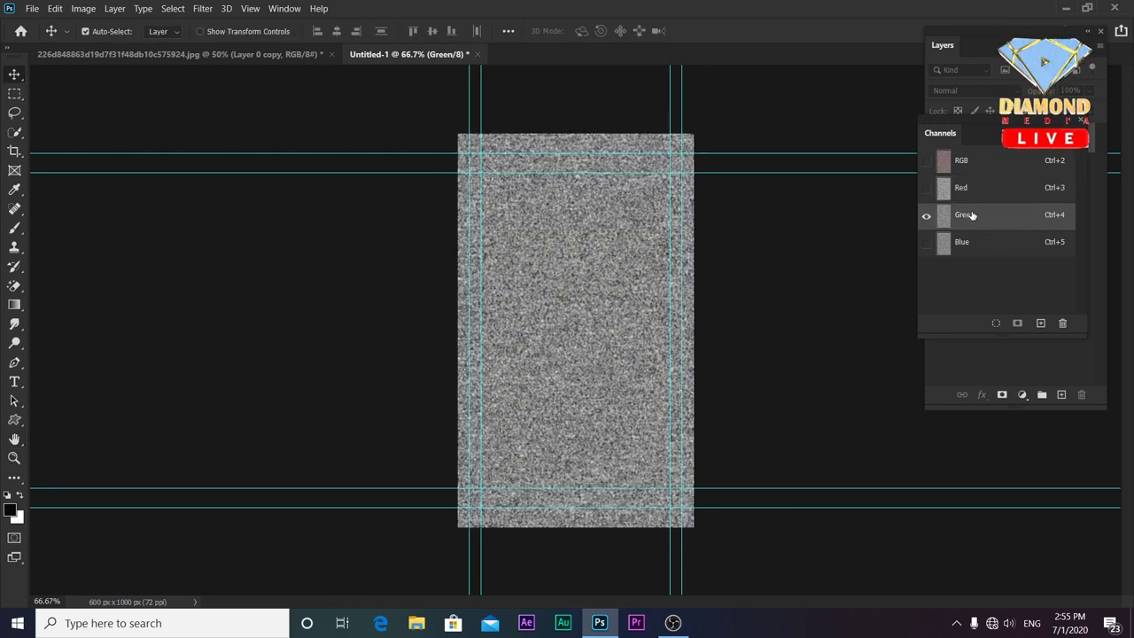
left_click(200, 11)
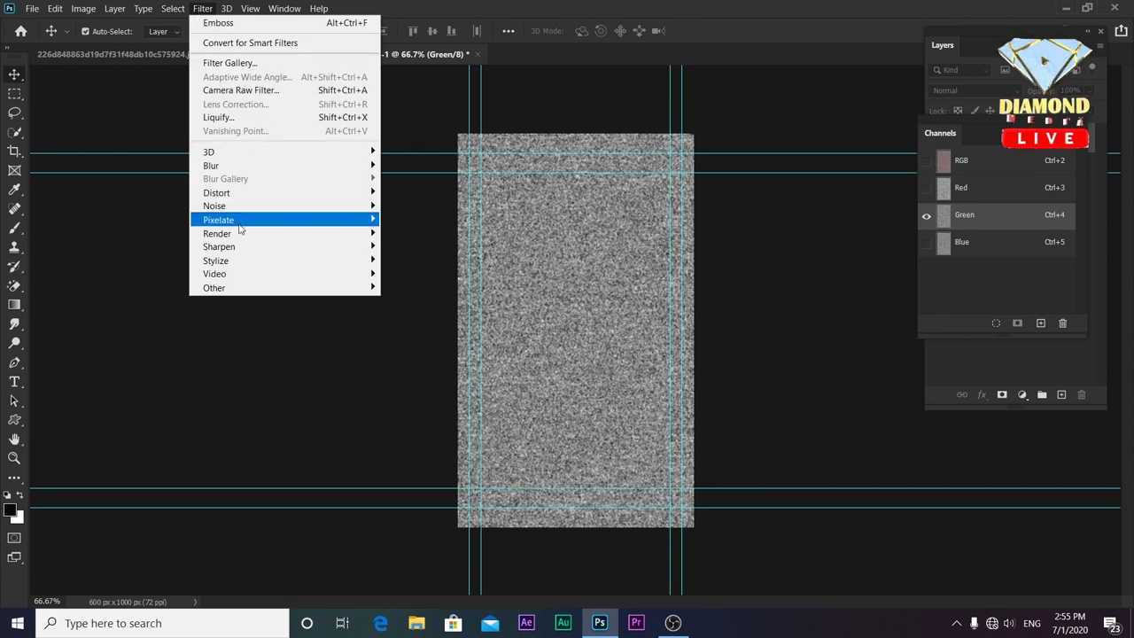
mouse_move(215, 260)
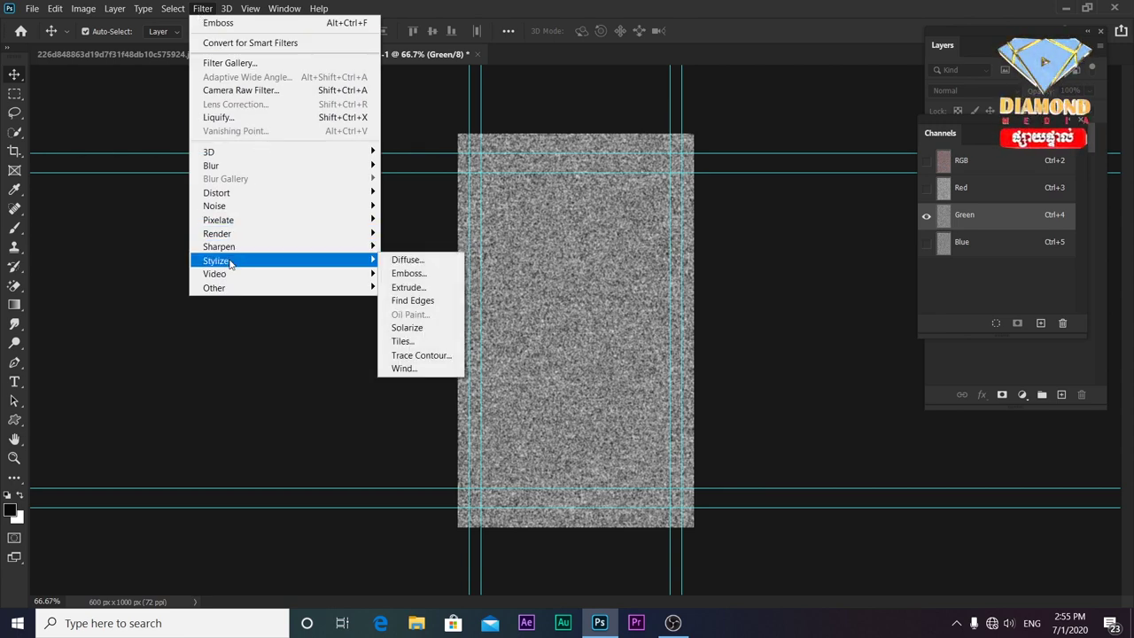
left_click(407, 274)
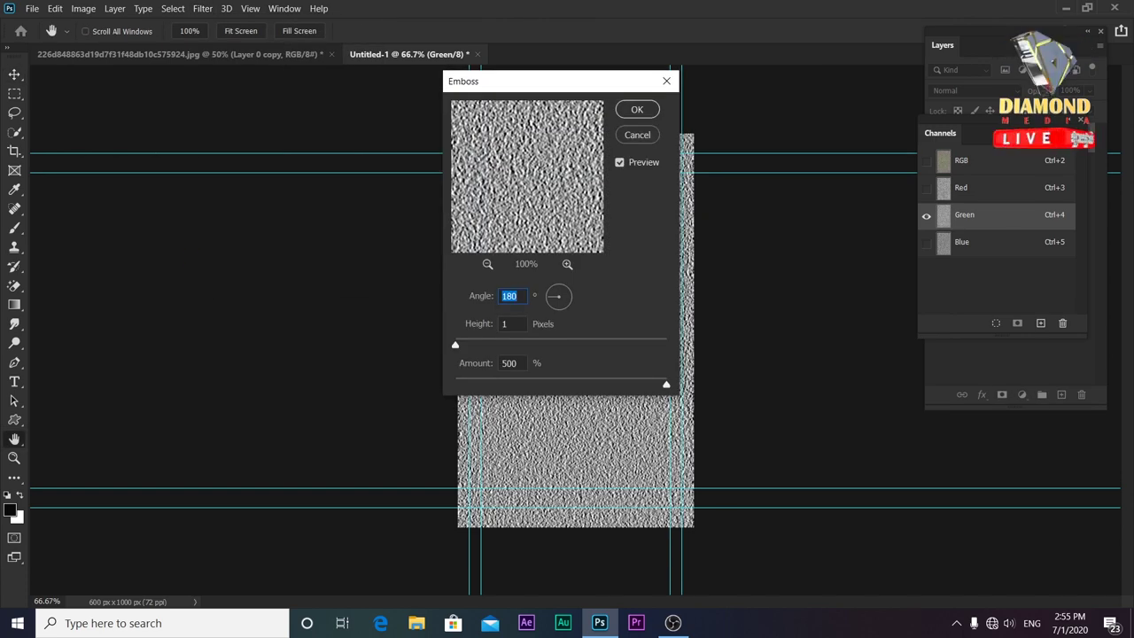
type("90")
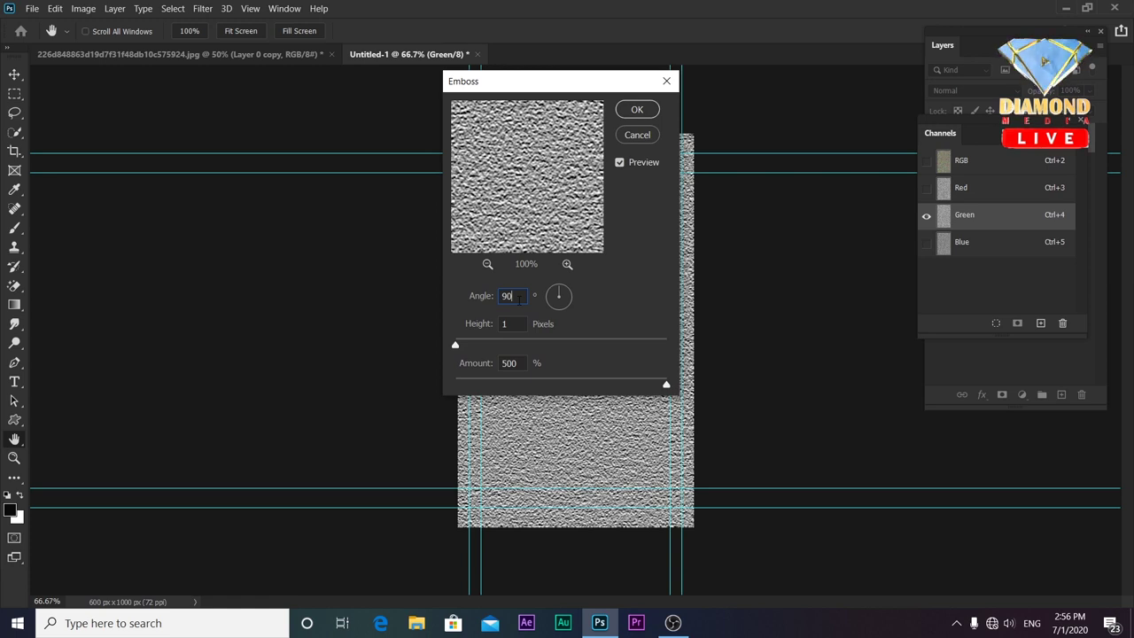
left_click(637, 109)
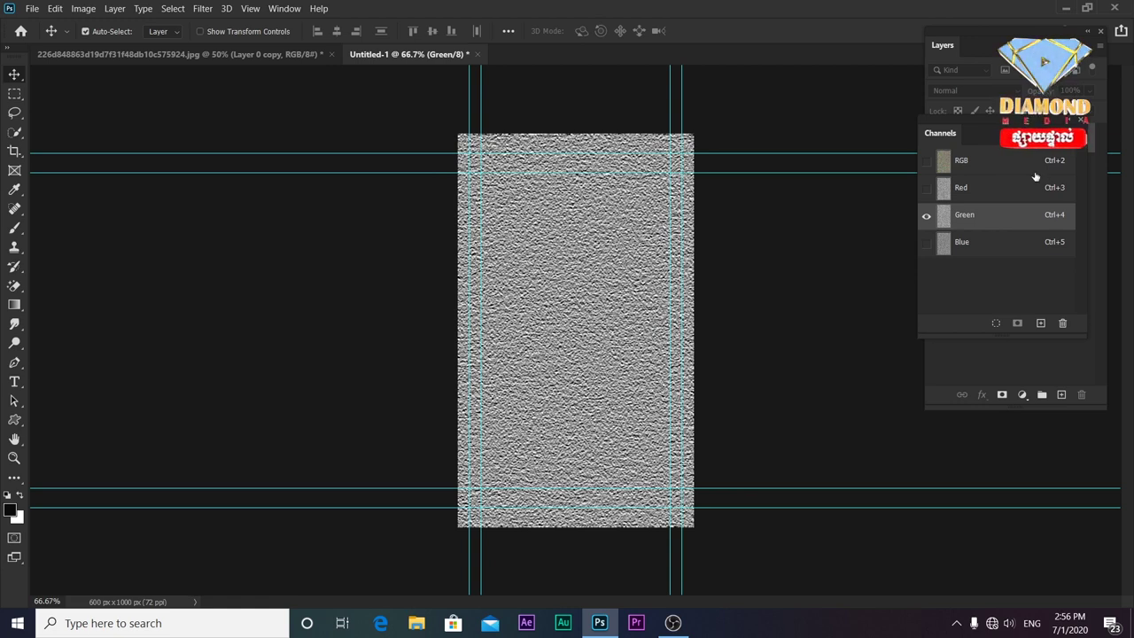
Return to the RGB composite and convert the locked Background into a regular layer named Layer 0.
left_click(981, 162)
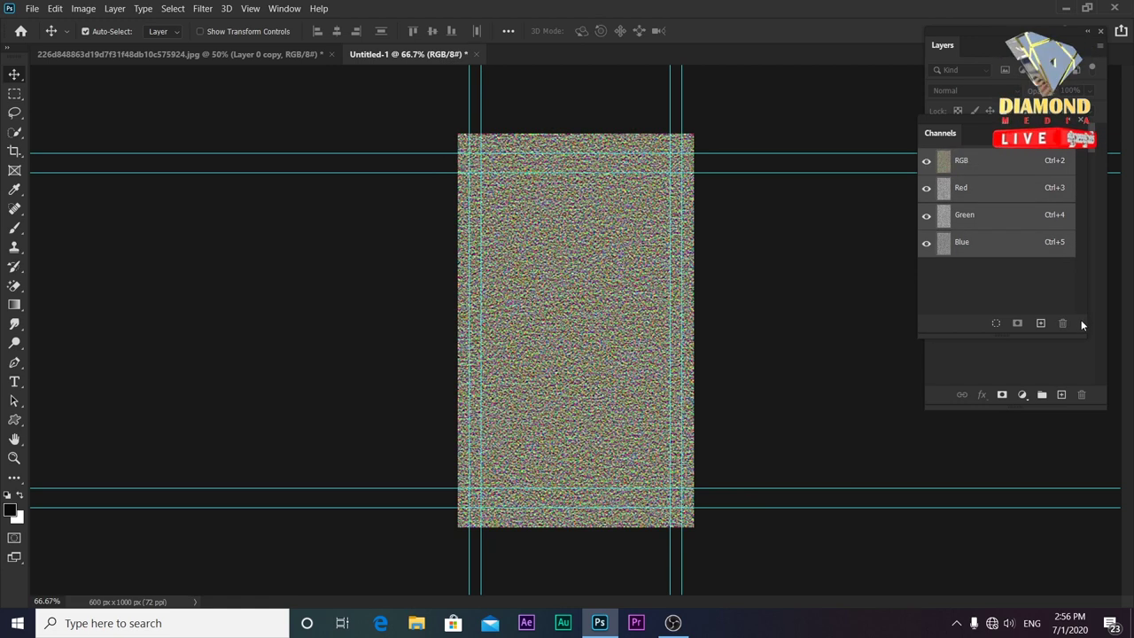
left_click(1082, 119)
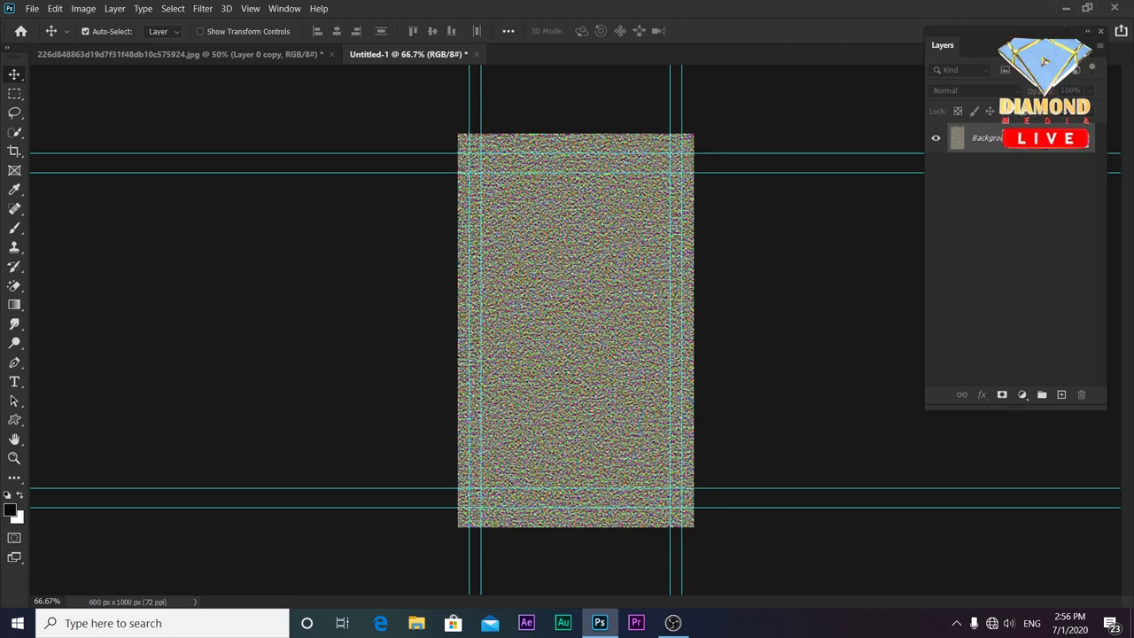
double_click(979, 137)
left_click(687, 180)
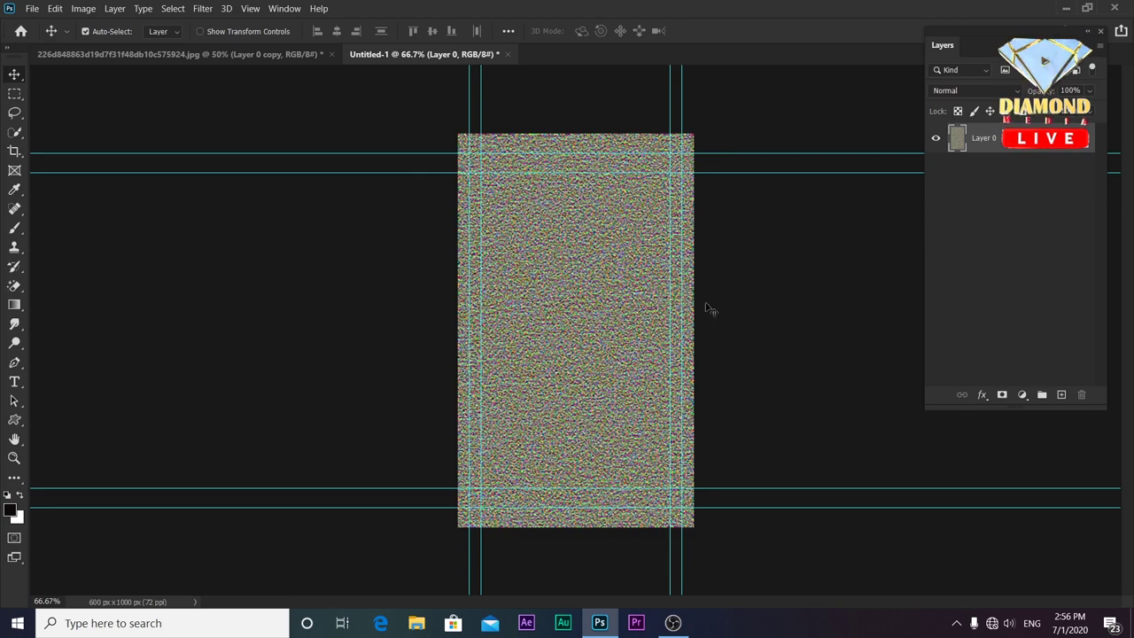
scroll(643, 297, "down", 2)
scroll(644, 298, "down", 1)
scroll(643, 298, "down", 1)
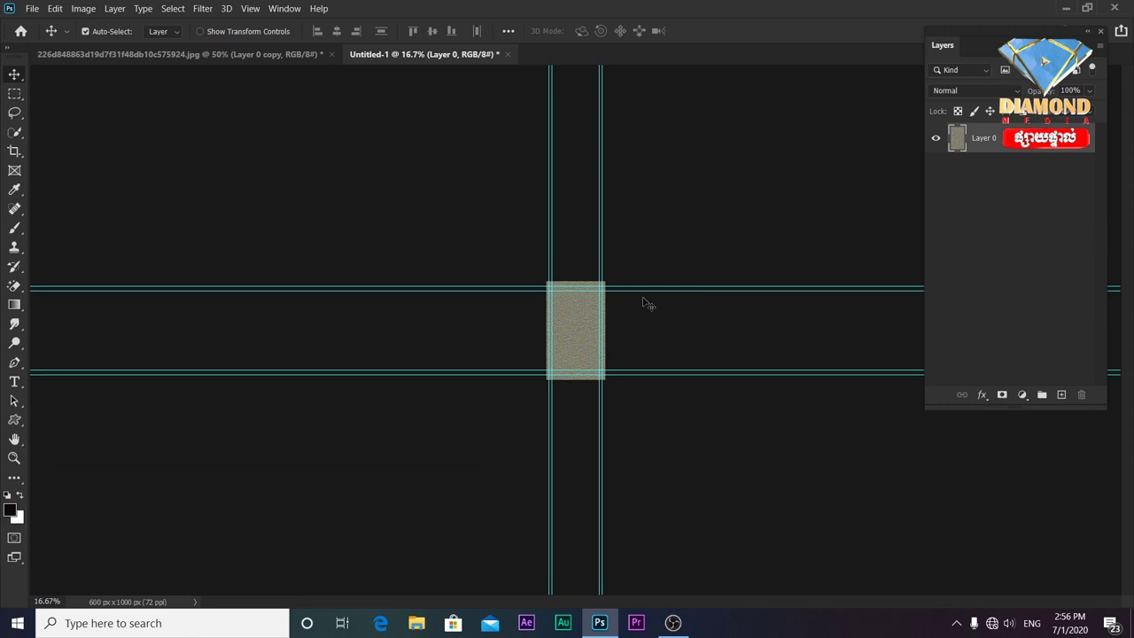
Perspective-transform Layer 0, widening its bottom edge into a receding trapezoid like a water surface.
left_click(55, 8)
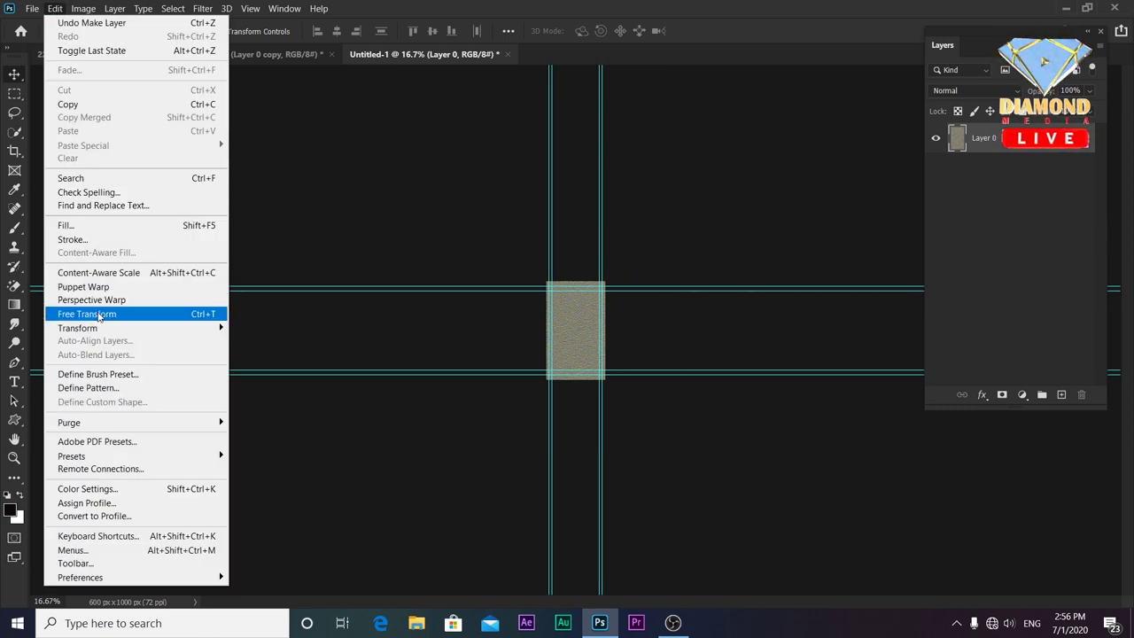
left_click(87, 314)
right_click(577, 326)
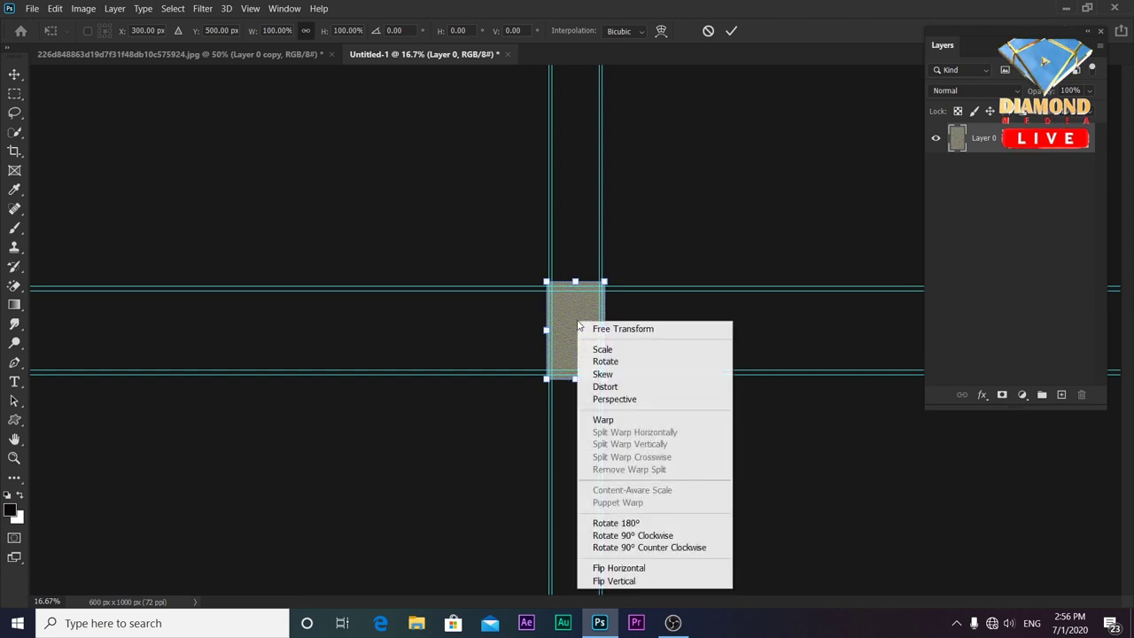
left_click(630, 404)
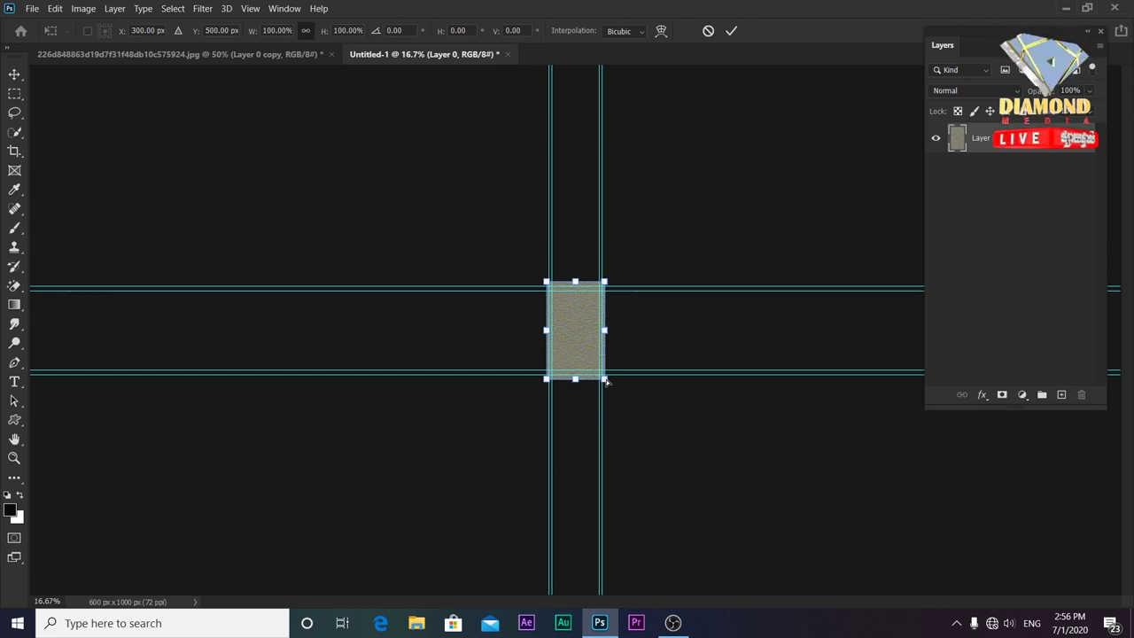
mouse_move(605, 380)
left_mouse_down()
mouse_move(780, 381)
mouse_move(876, 367)
mouse_move(848, 376)
left_mouse_up()
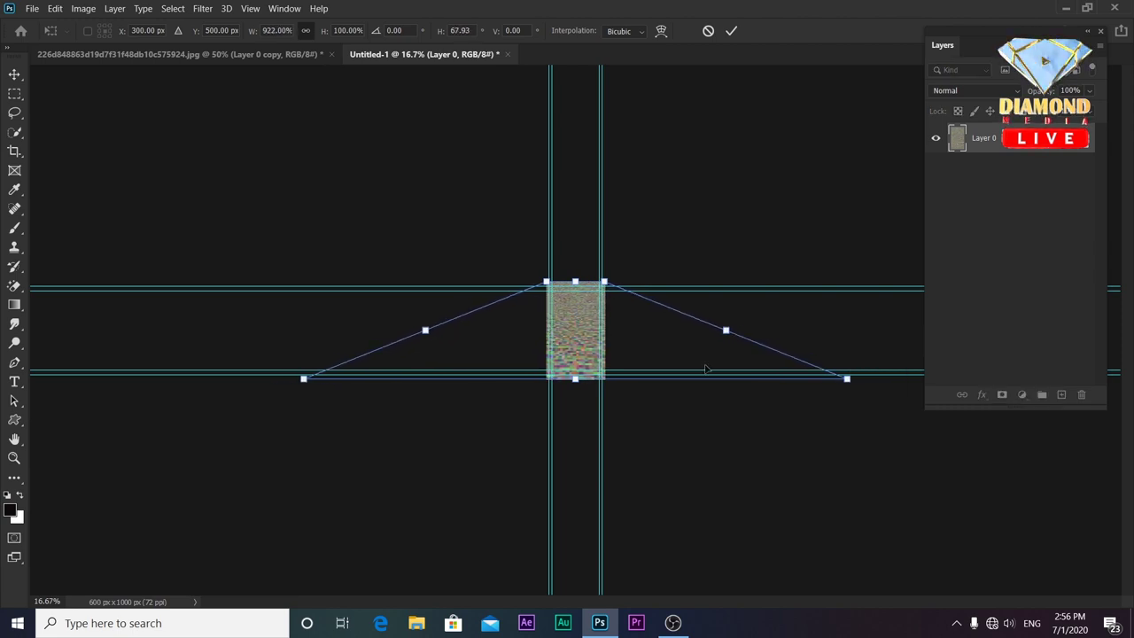
scroll(572, 346, "up", 1)
scroll(576, 355, "up", 1)
scroll(585, 368, "up", 1)
scroll(589, 379, "down", 2)
scroll(620, 378, "down", 1)
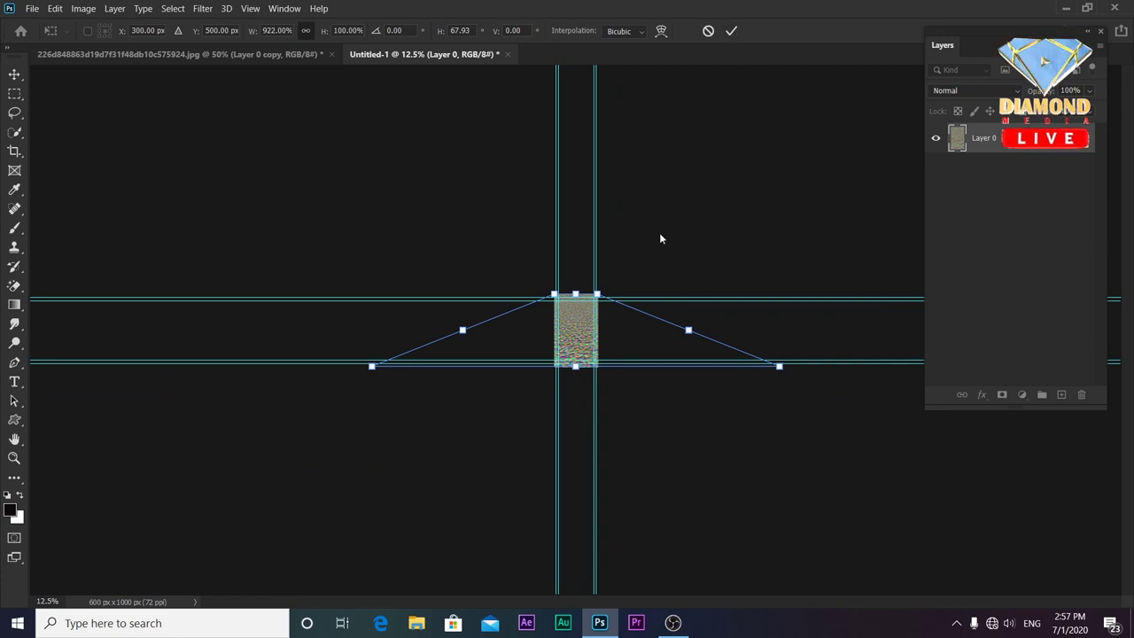
key("Return")
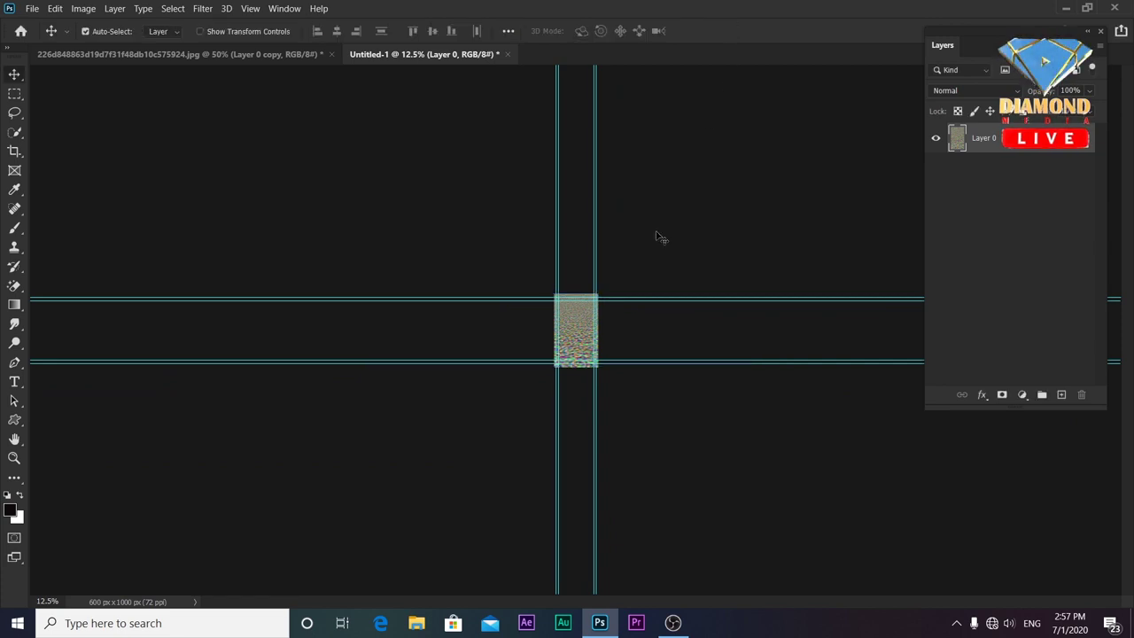
key("ctrl+plus")
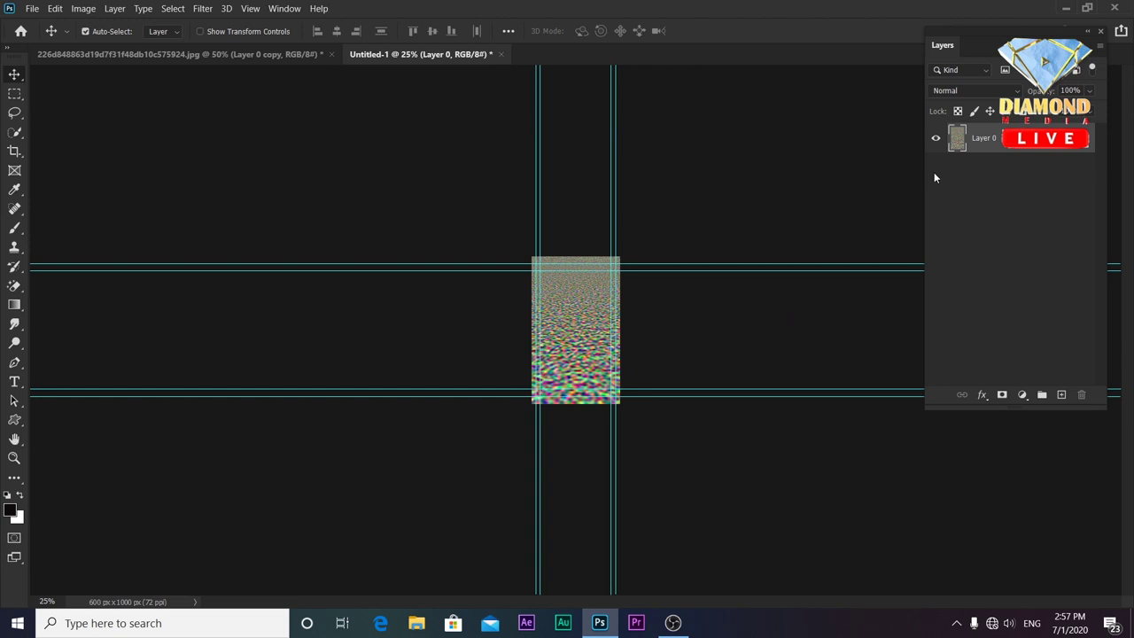
Use Flatten Image from the layer's context menu to merge Untitled-1 into one Background layer.
right_click(1008, 138)
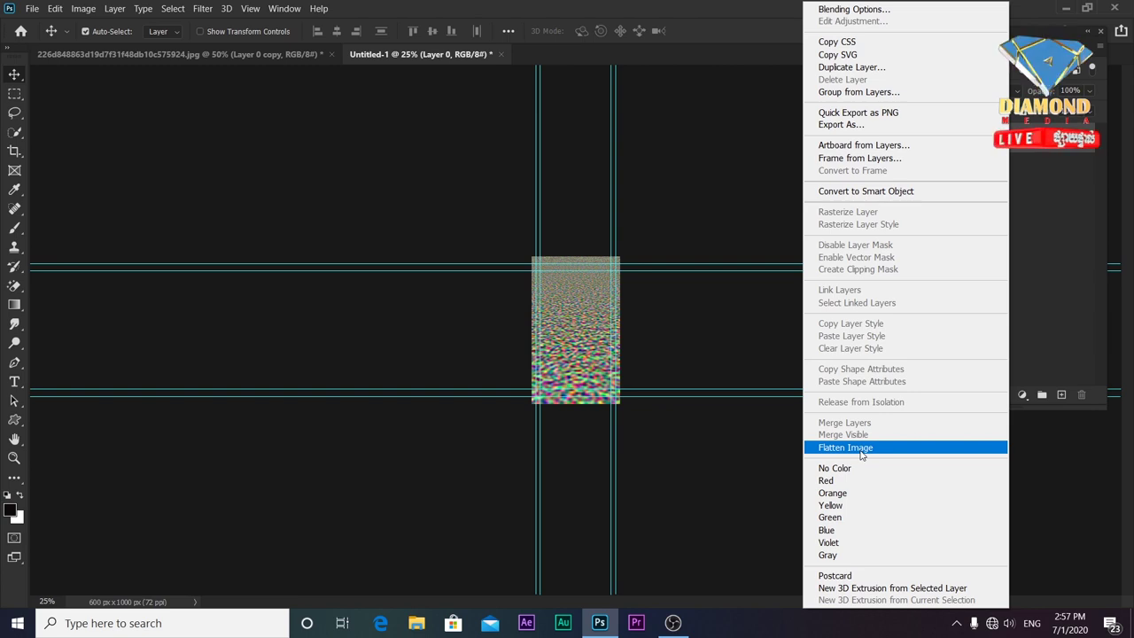
left_click(1052, 138)
right_click(1051, 137)
left_click(910, 448)
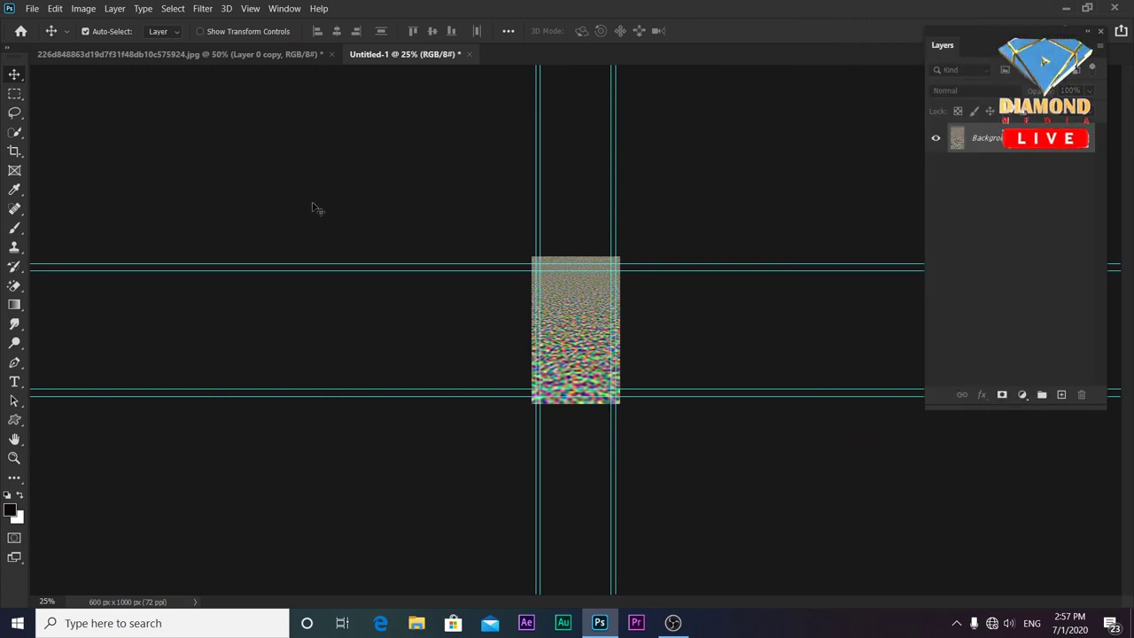
Save the texture as Shadow.psd in the Angkor Wat folder on Local Disk (D:).
left_click(32, 9)
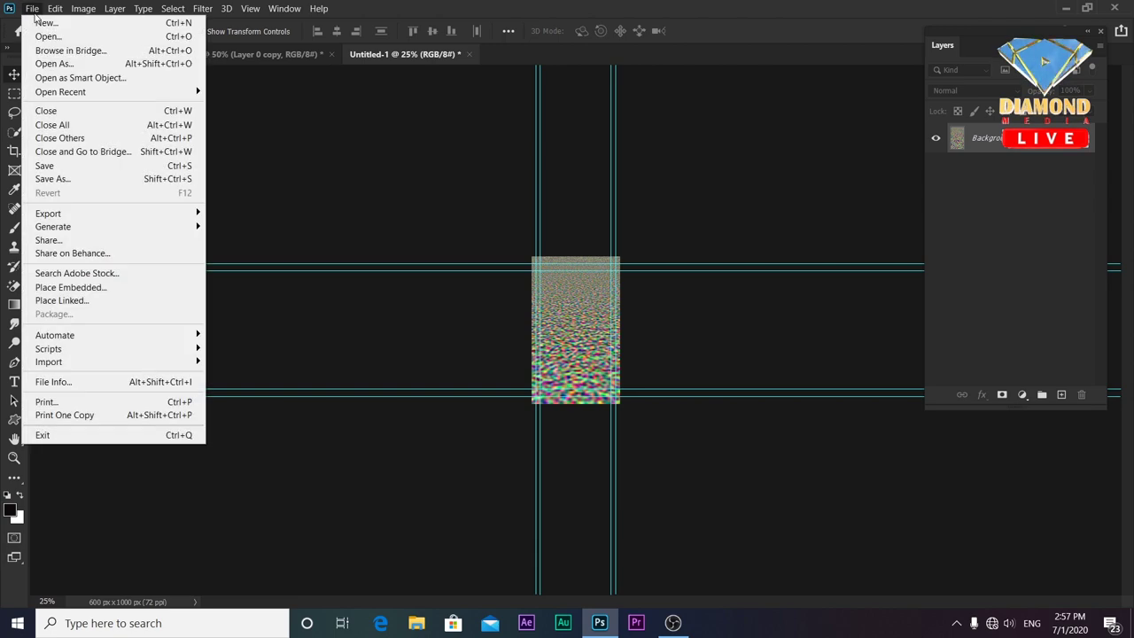
left_click(72, 182)
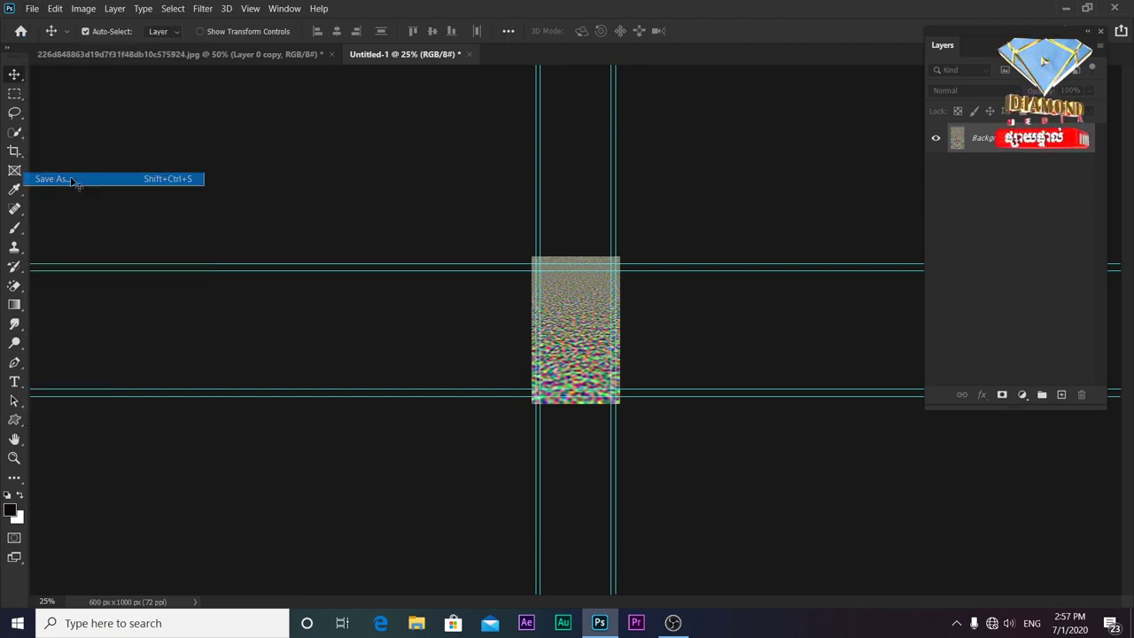
left_click(620, 425)
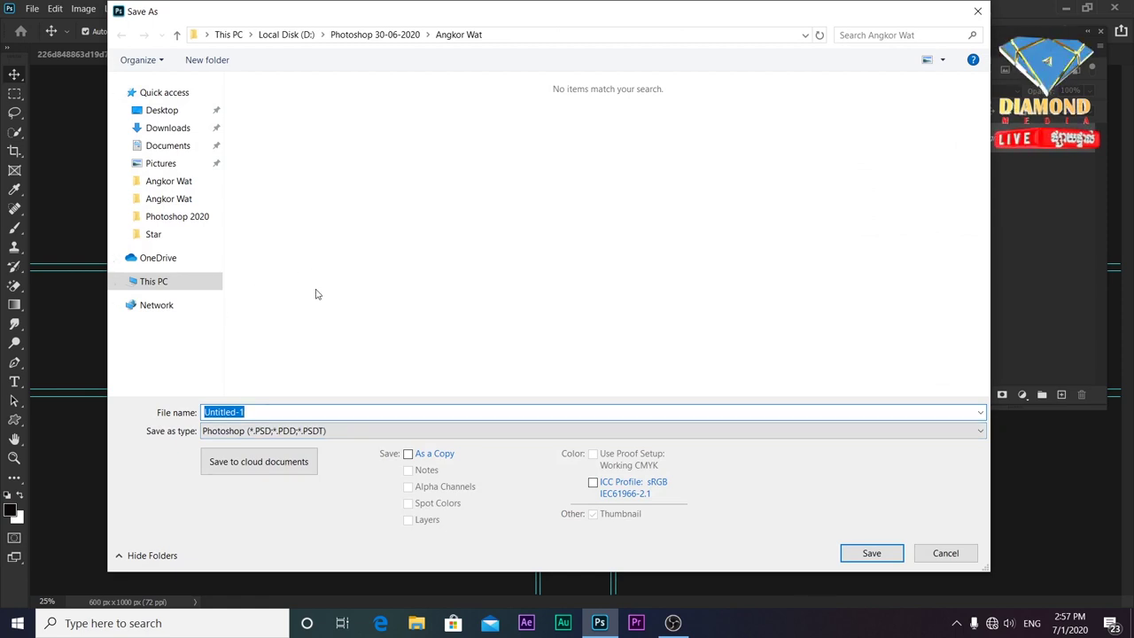
left_click(159, 282)
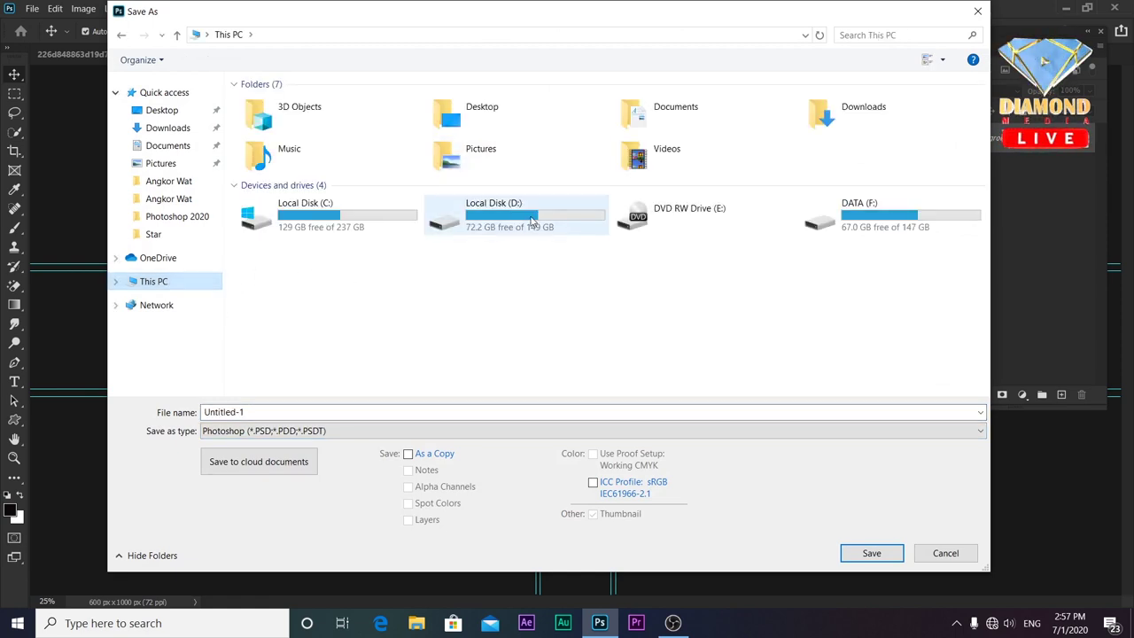
double_click(532, 220)
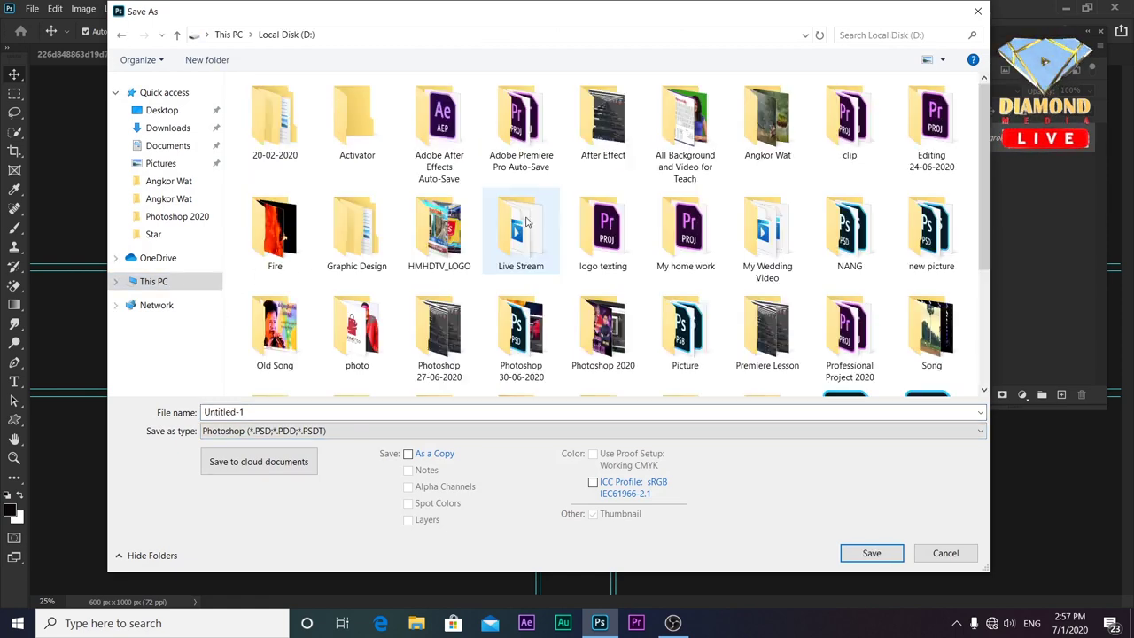
double_click(763, 149)
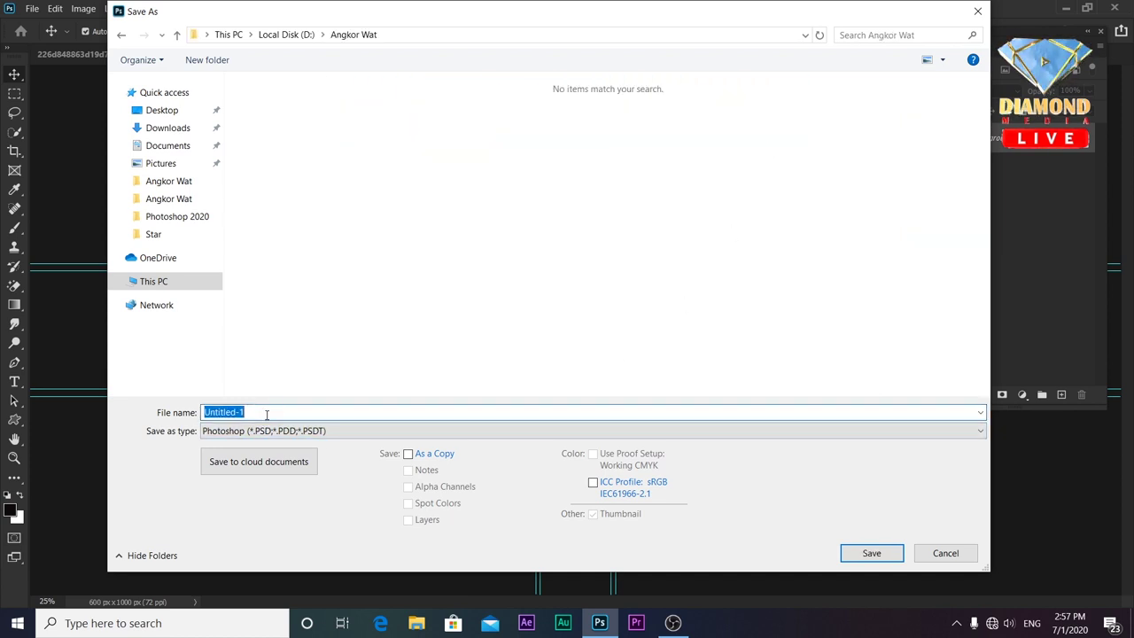
type("W")
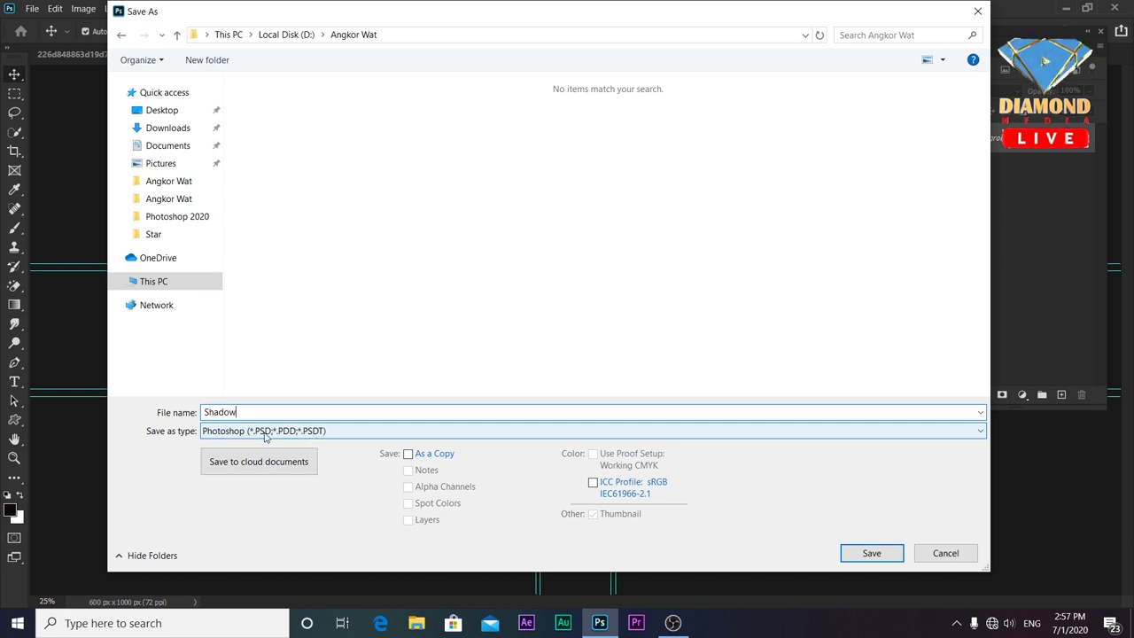
left_click(888, 556)
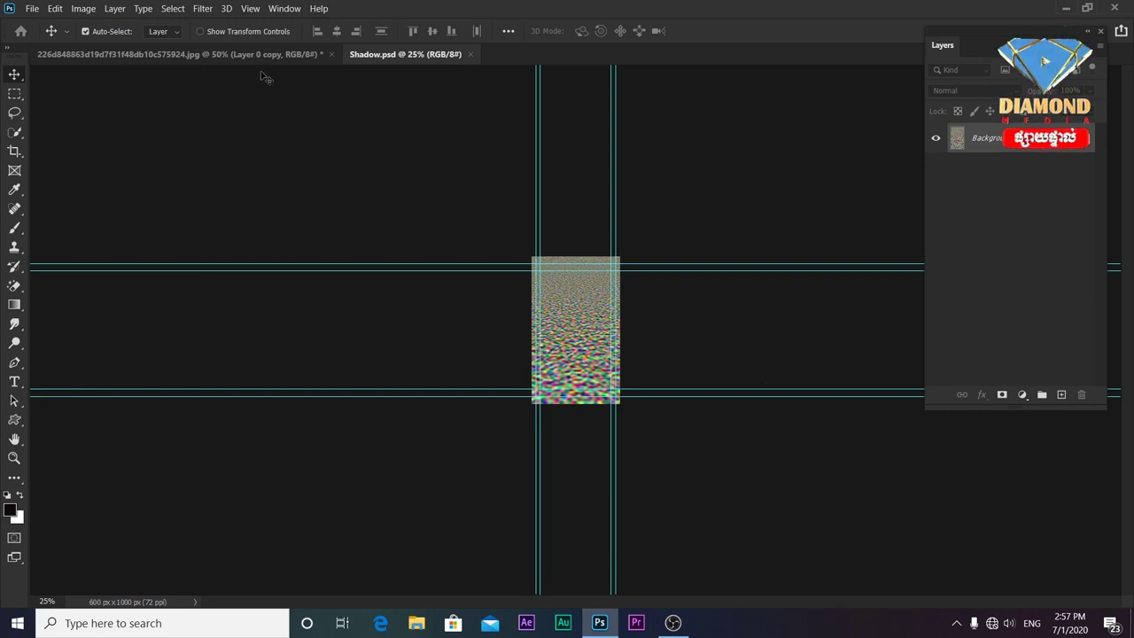
left_click(229, 57)
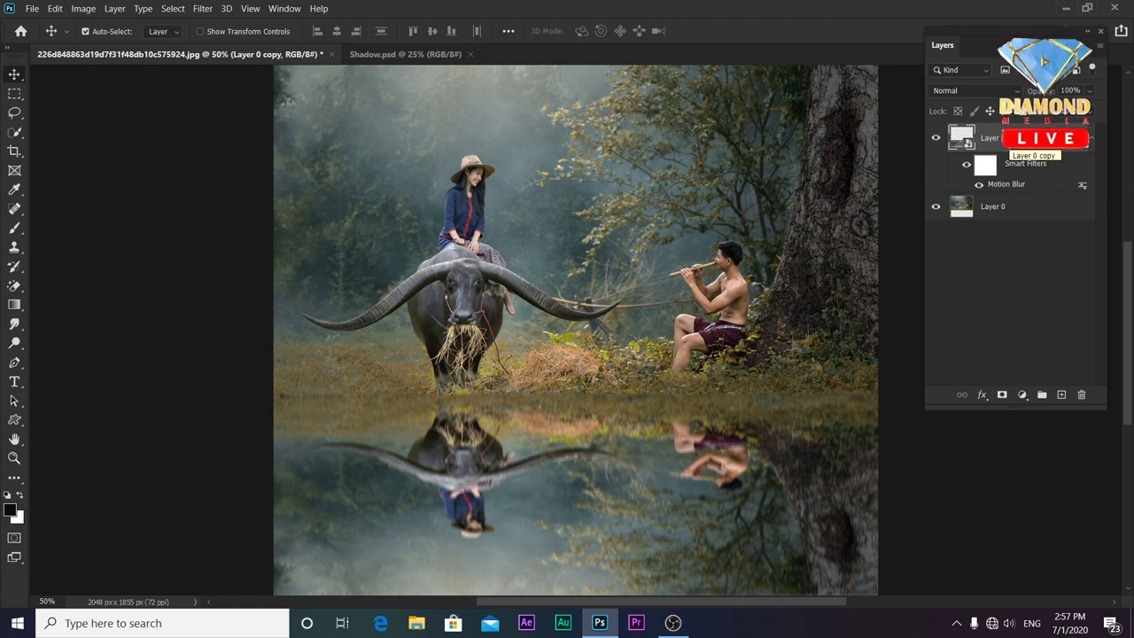
Apply Displace at horizontal scale 10 and vertical scale 40, using Shadow.psd as the map.
left_click(203, 10)
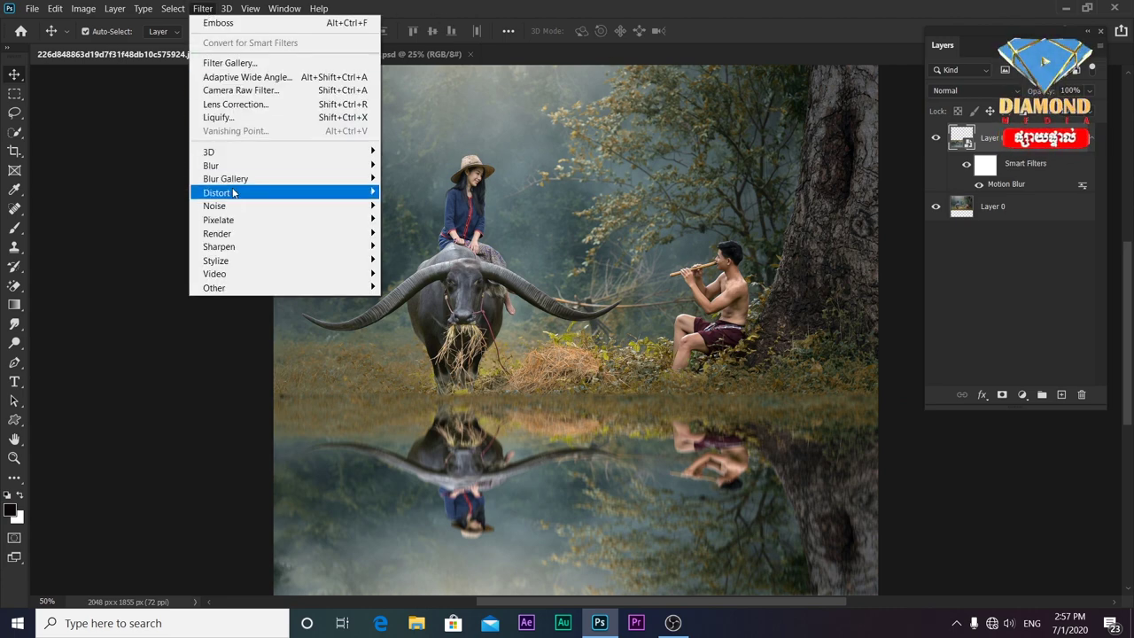
mouse_move(216, 192)
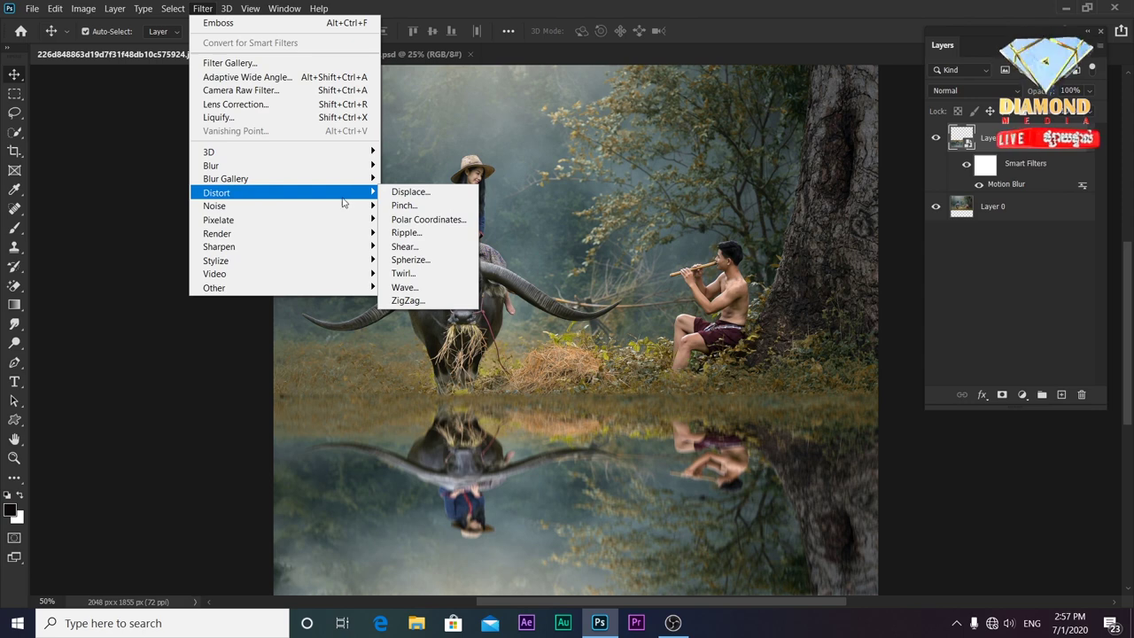
left_click(426, 193)
type("10")
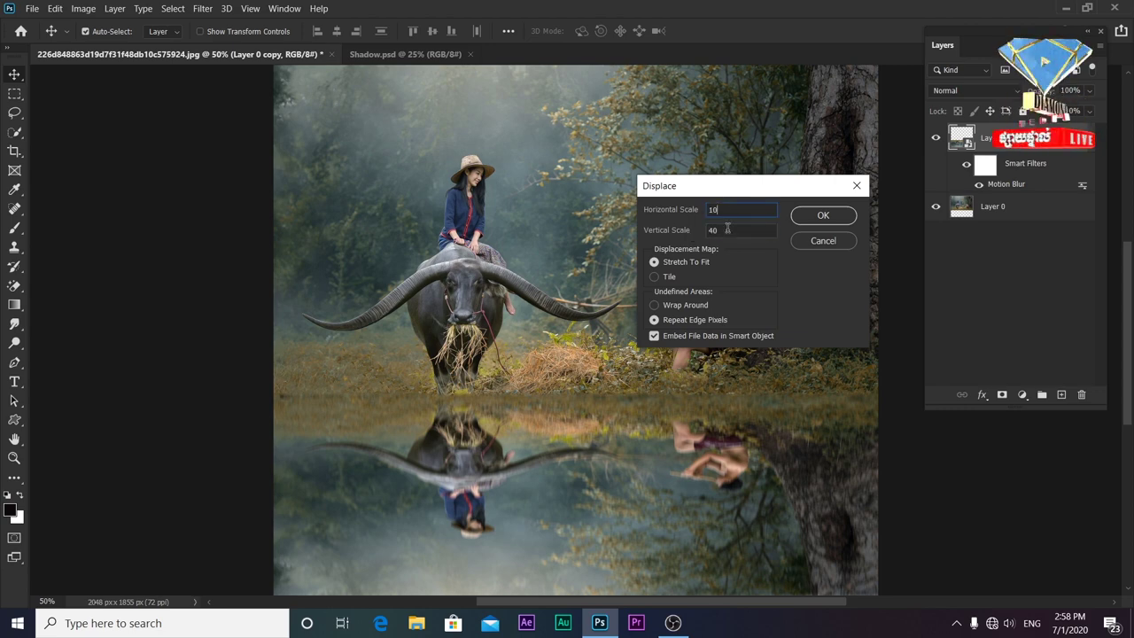
left_click(829, 218)
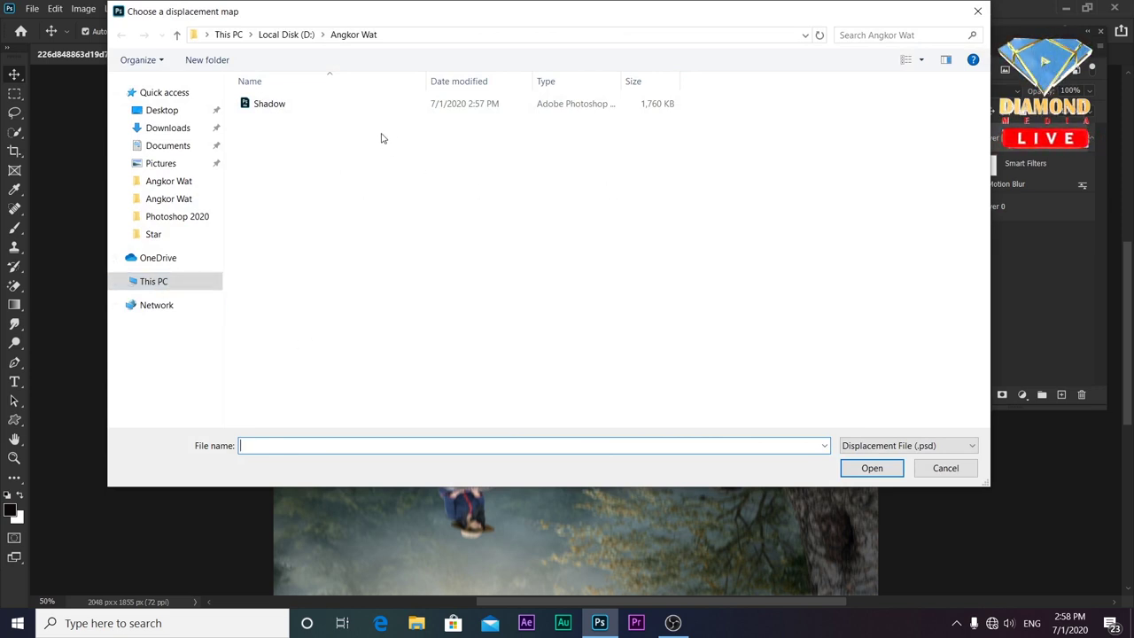
double_click(275, 104)
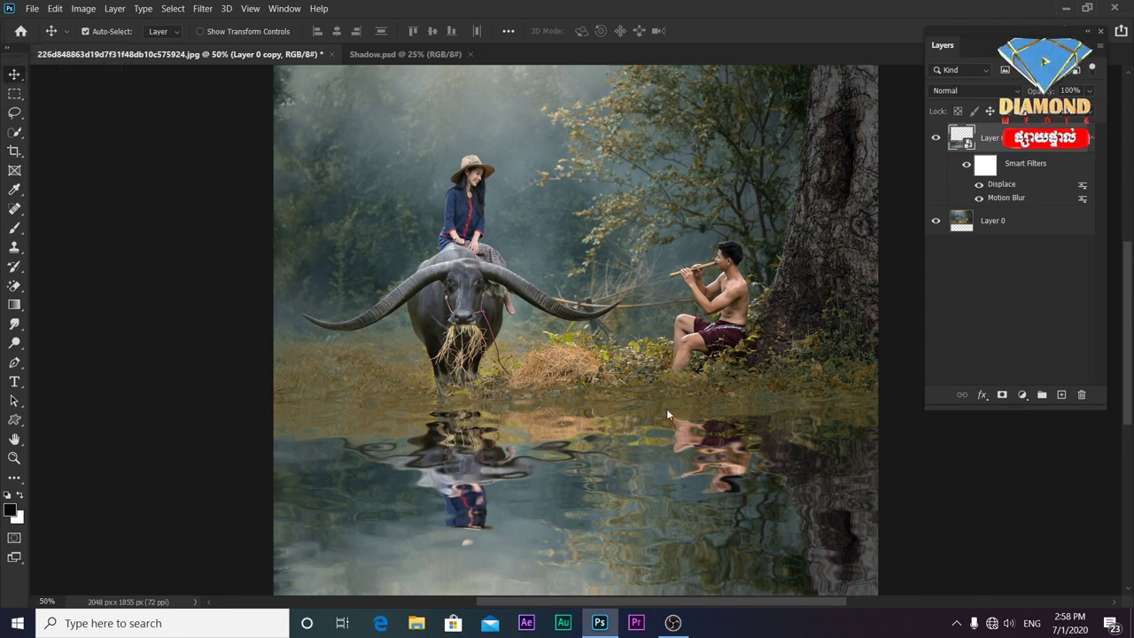
left_click(708, 257)
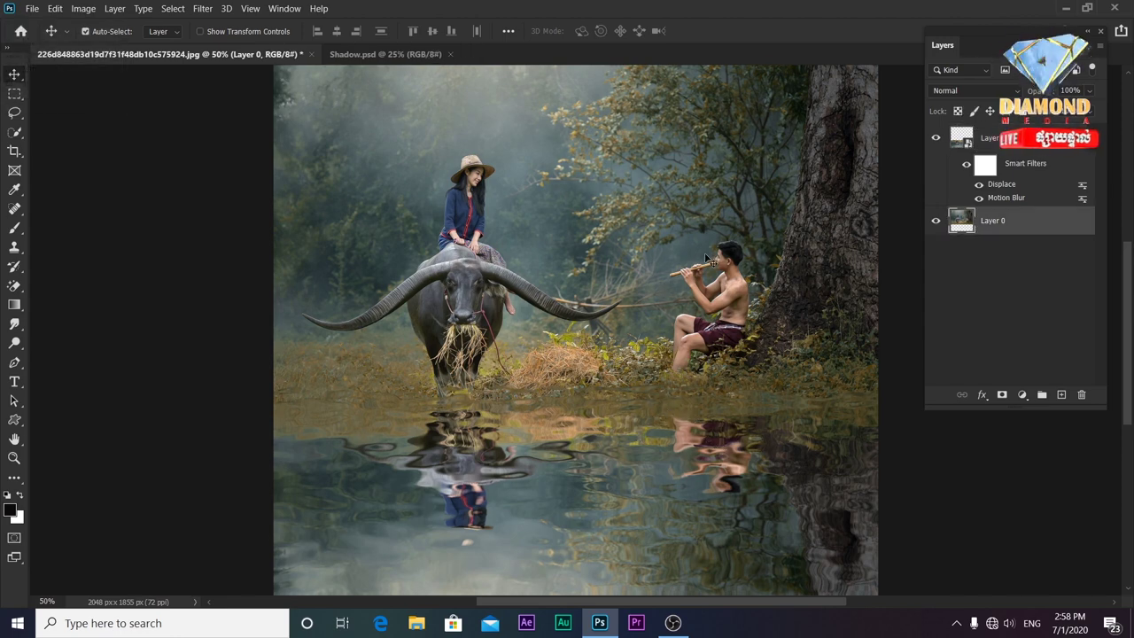
Reopen Layer 0 copy's Displace smart filter and reapply it at 10/40 with Shadow.psd.
key("ctrl+minus")
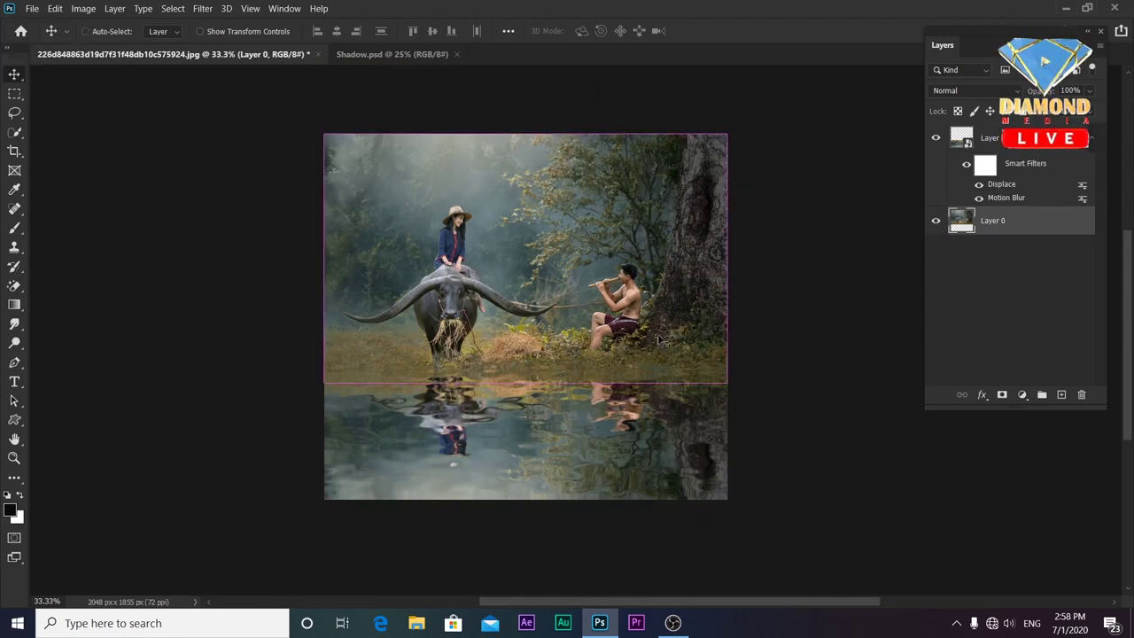
key("ctrl+minus")
key("ctrl+plus")
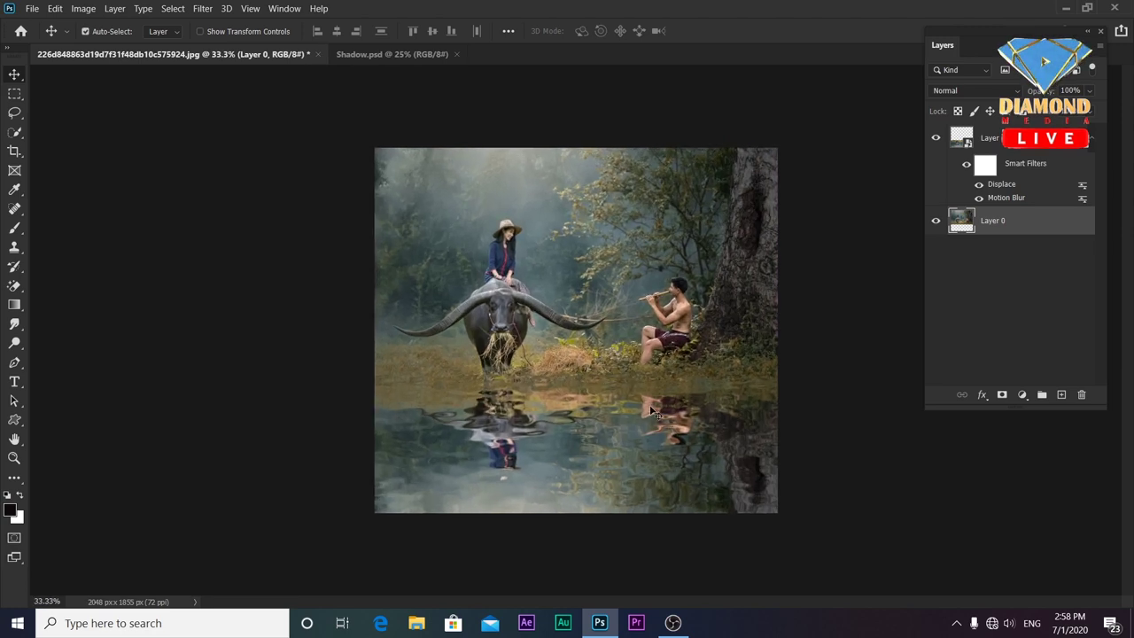
left_click(1016, 184)
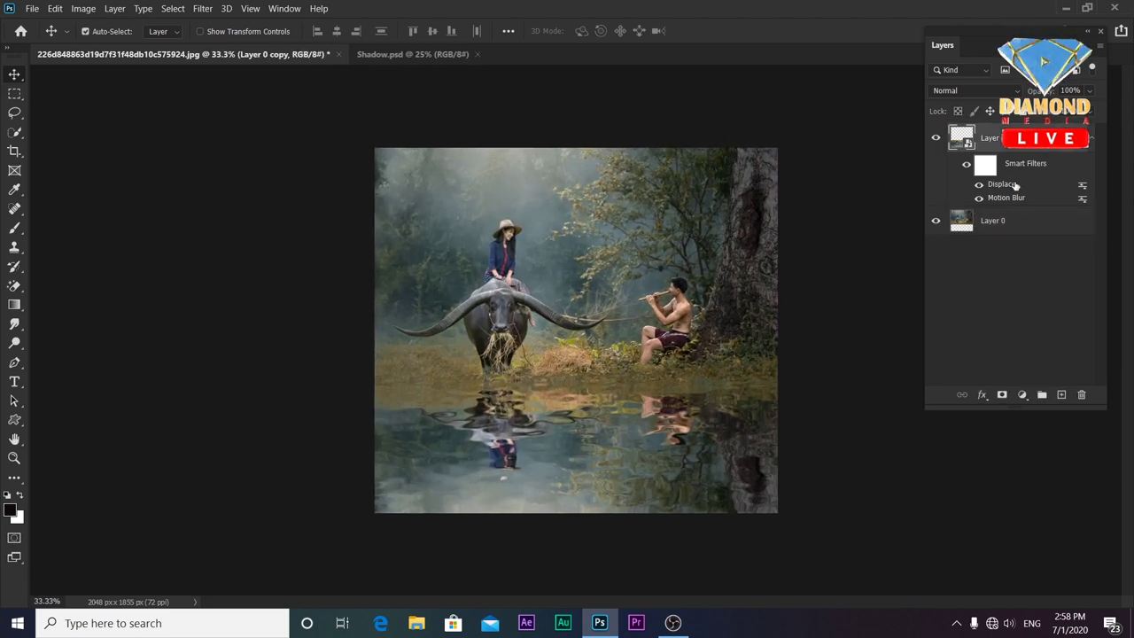
double_click(1016, 184)
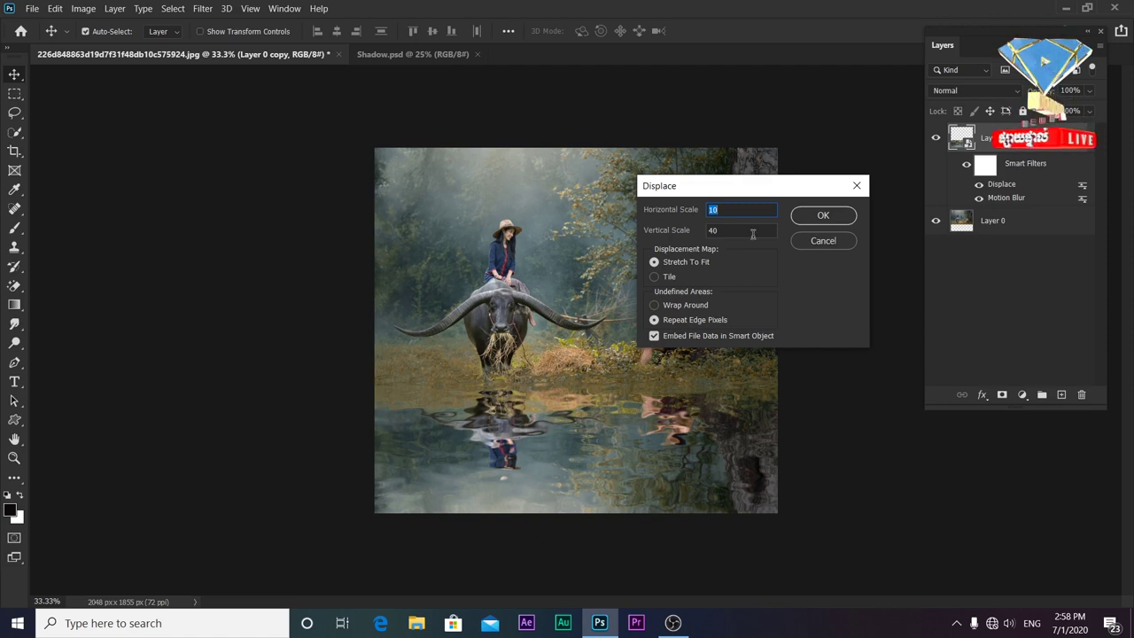
key("Return")
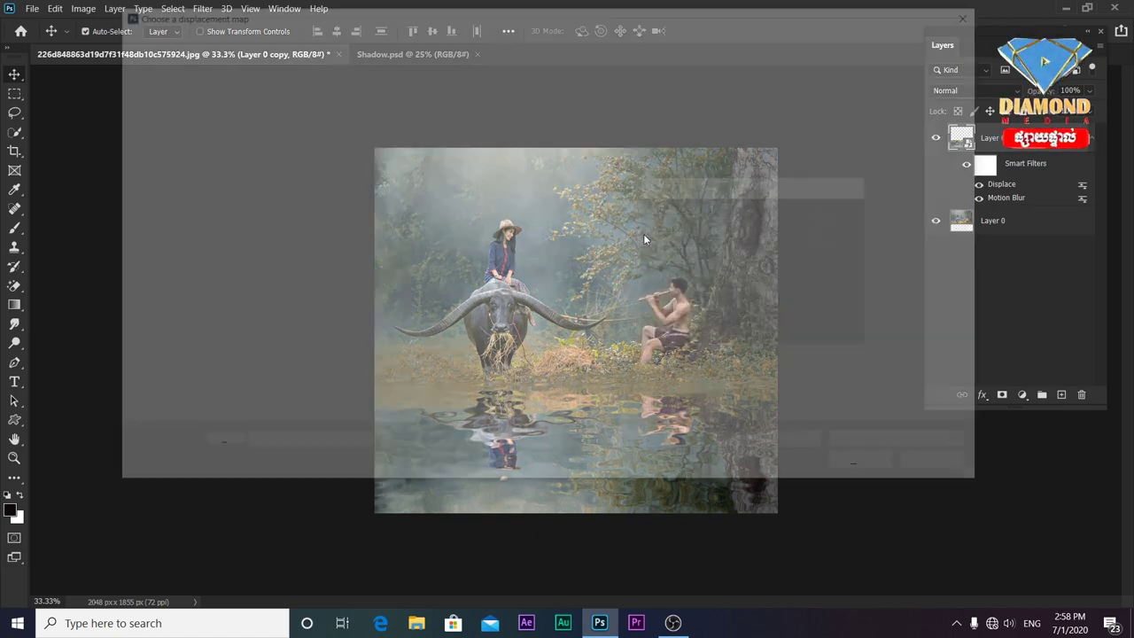
double_click(280, 105)
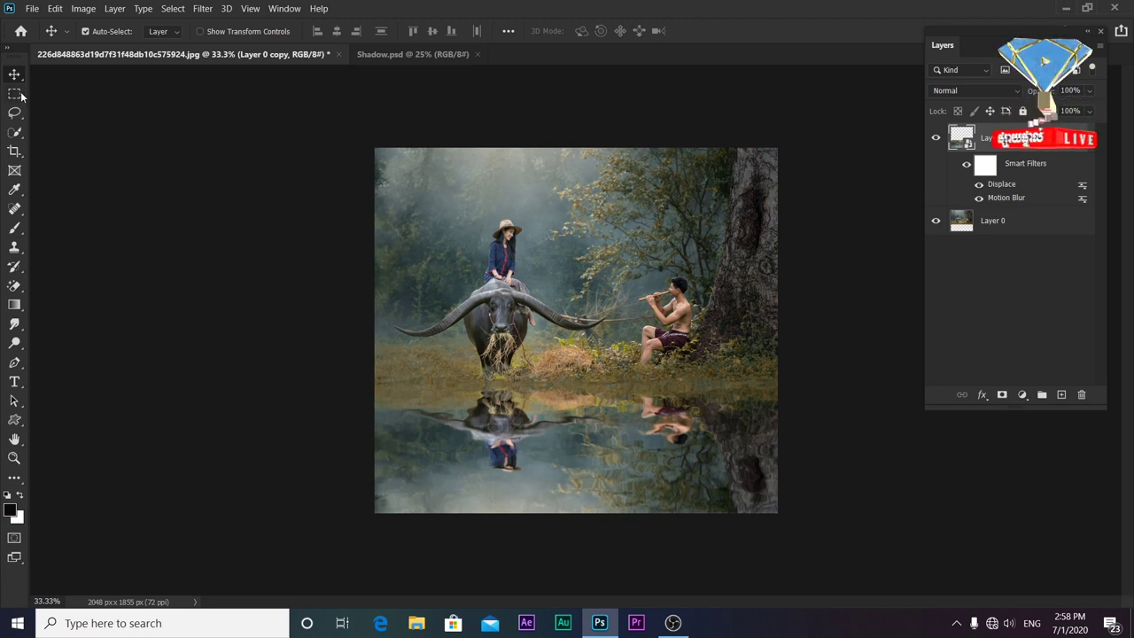
Select a thin rectangular strip across the waterline and add a new empty layer.
left_click_drag(15, 94, 62, 93)
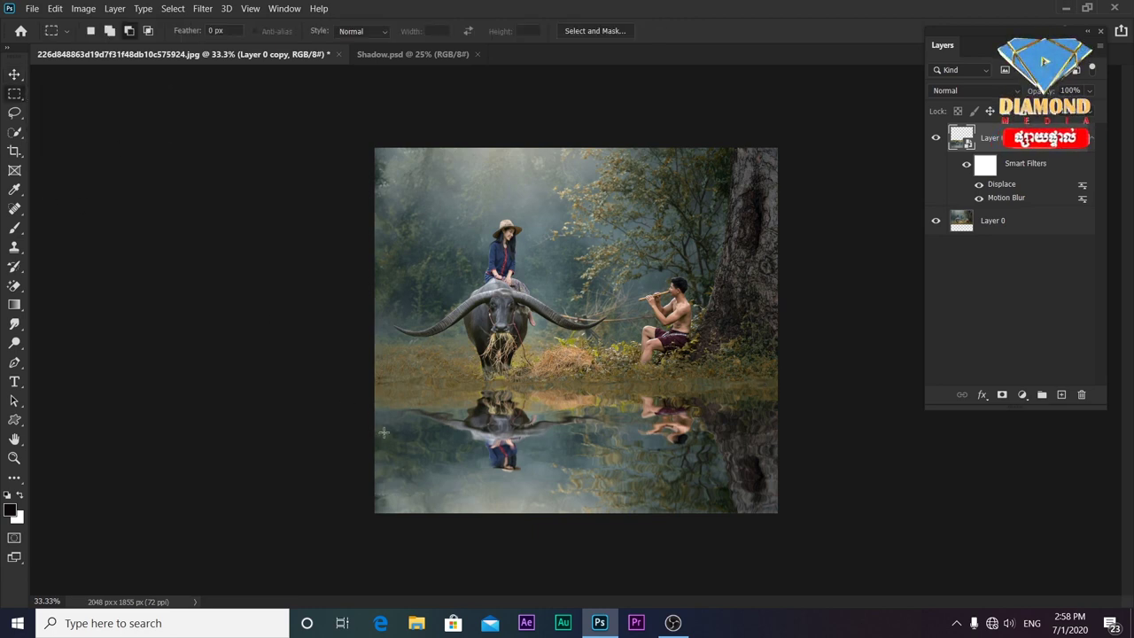
left_click_drag(370, 369, 801, 383)
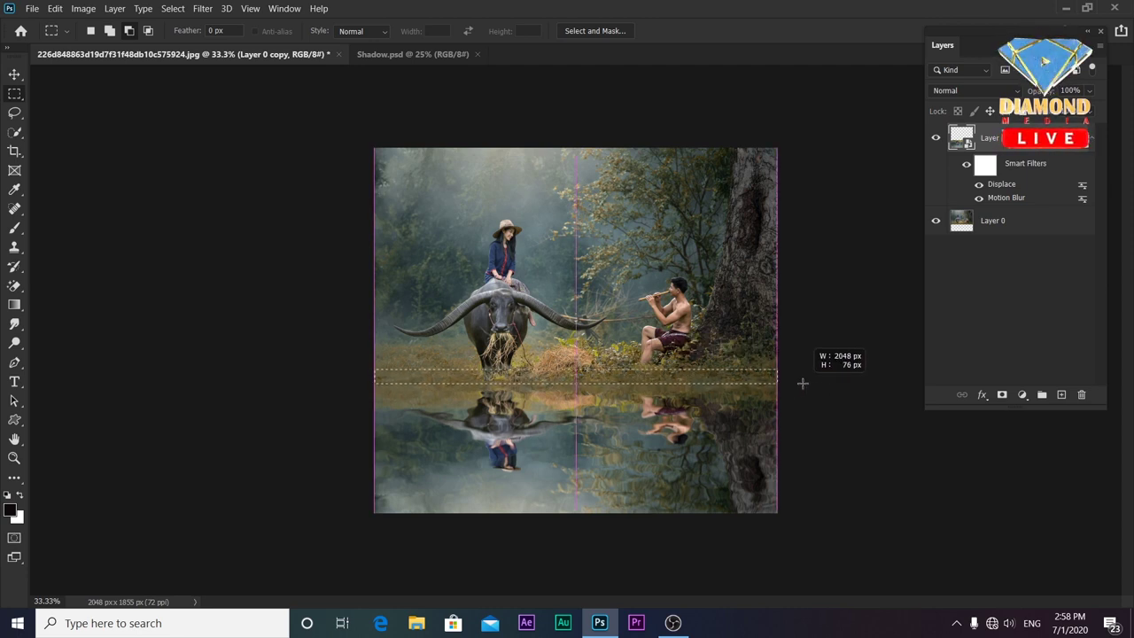
left_click(1062, 394)
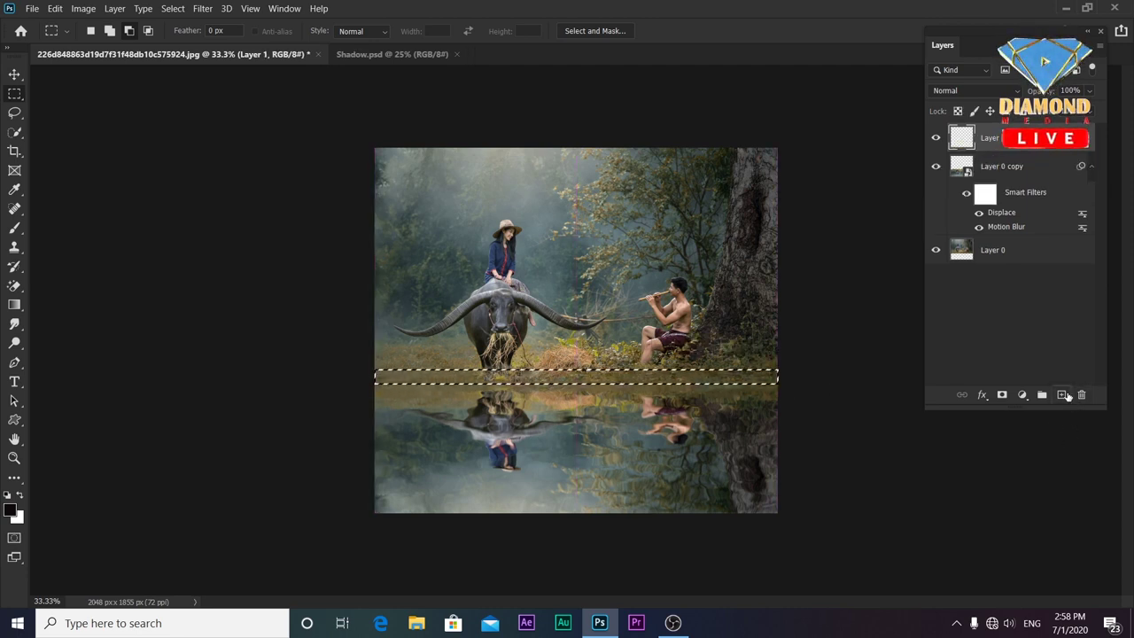
Feather the strip selection by 8 pixels, fill it with black, and deselect.
key("shift")
key("shift+F6")
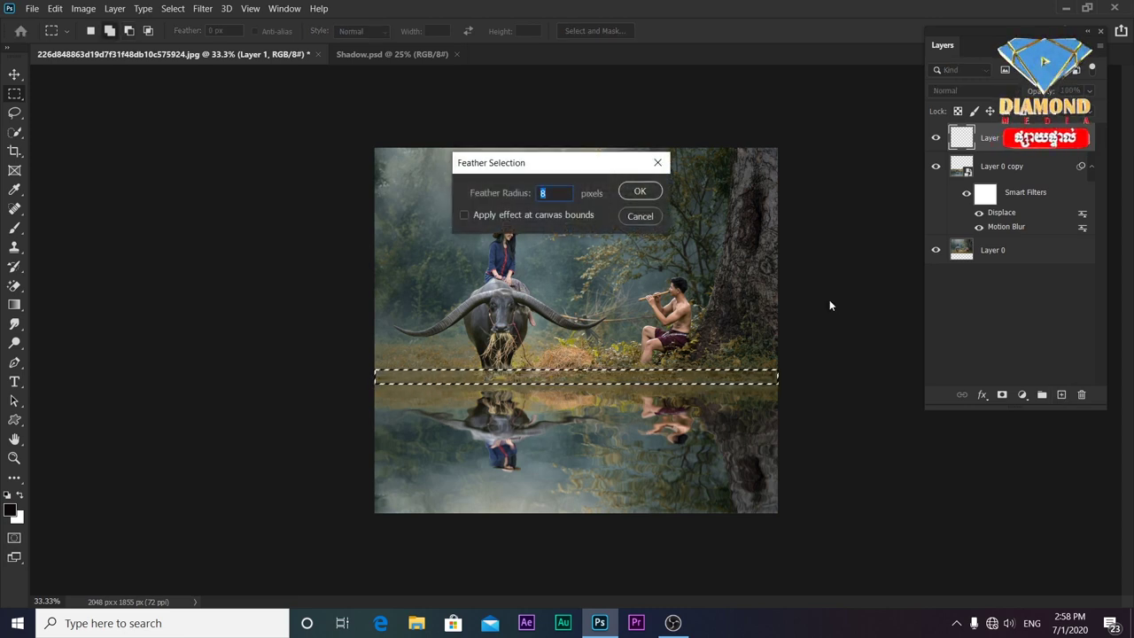
key("Return")
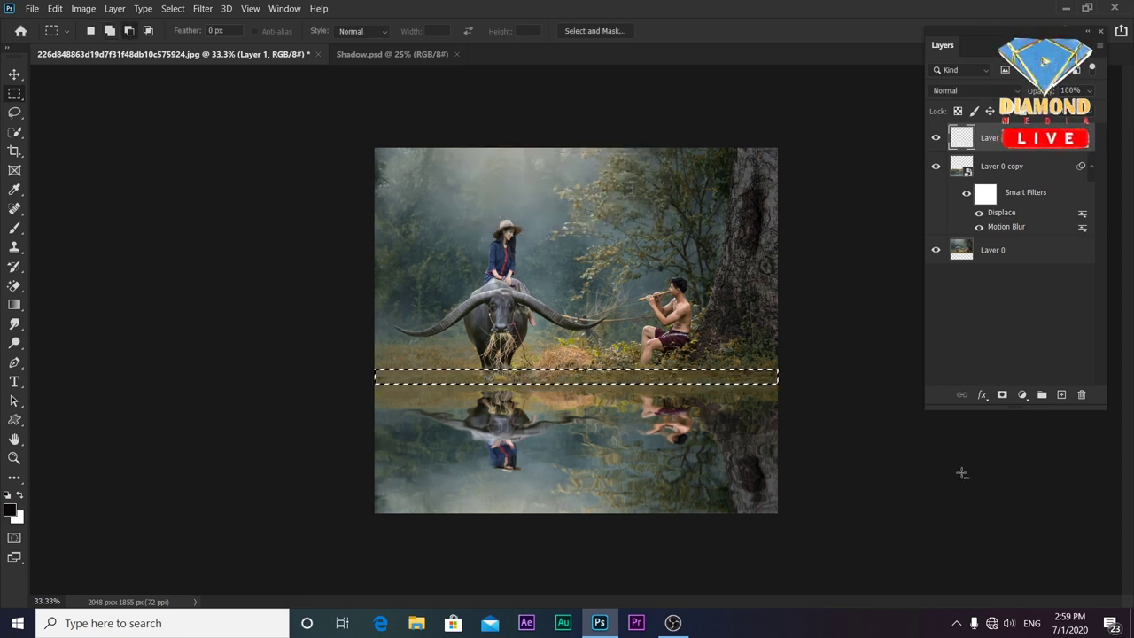
key("alt+BackSpace")
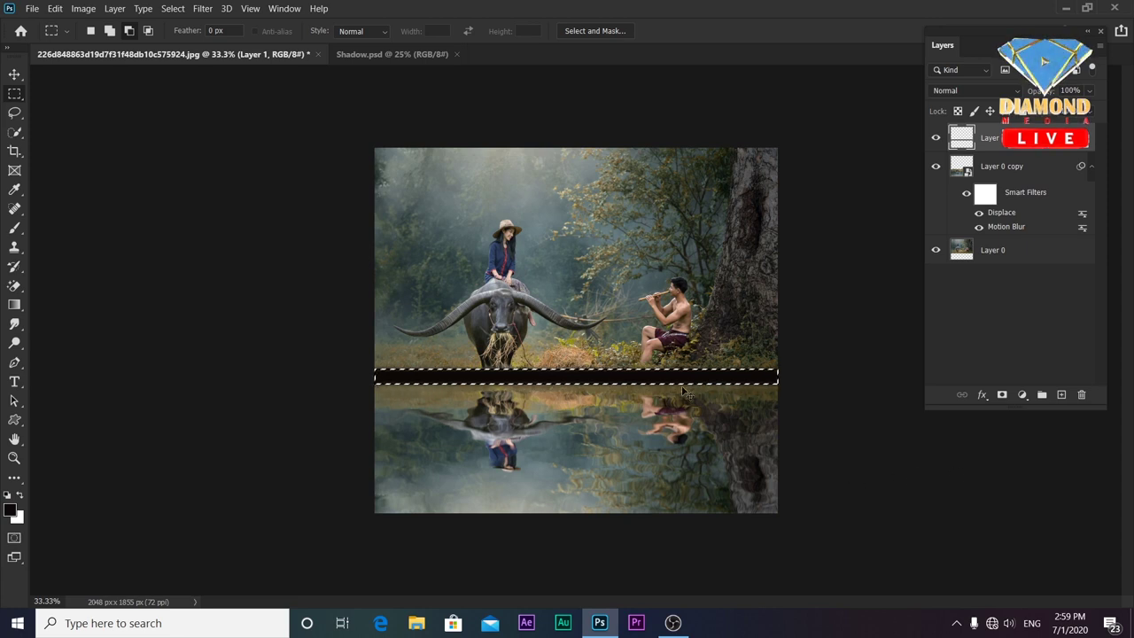
key("ctrl+d")
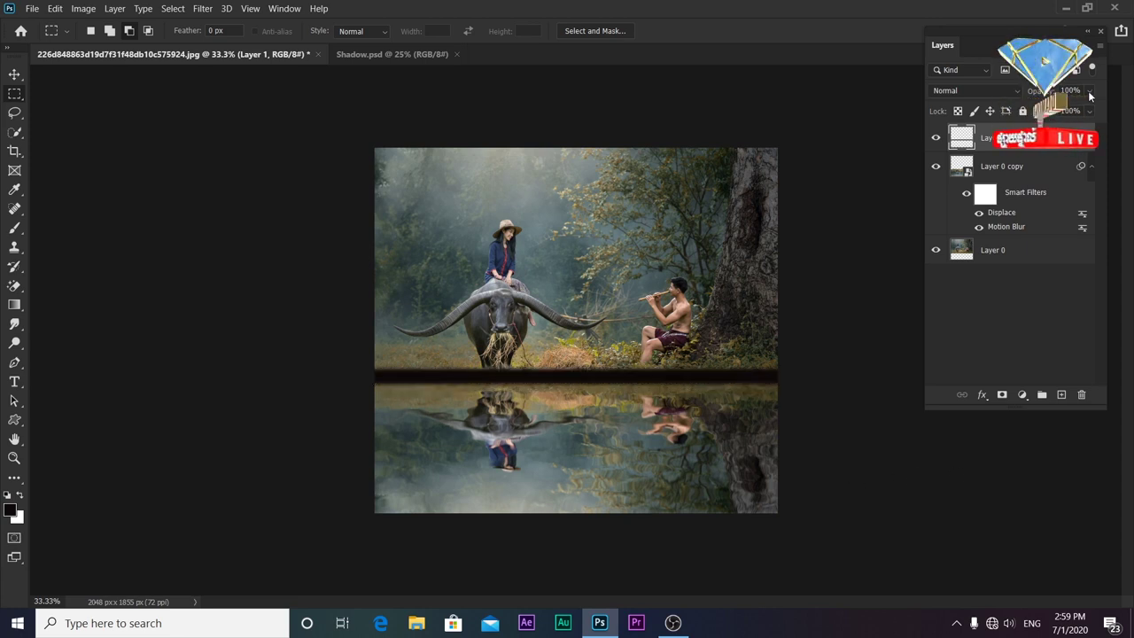
Lower the black strip's opacity and squash it into a thinner band with Free Transform.
mouse_move(1065, 107)
left_mouse_down()
mouse_move(1043, 113)
mouse_move(1054, 115)
left_mouse_up()
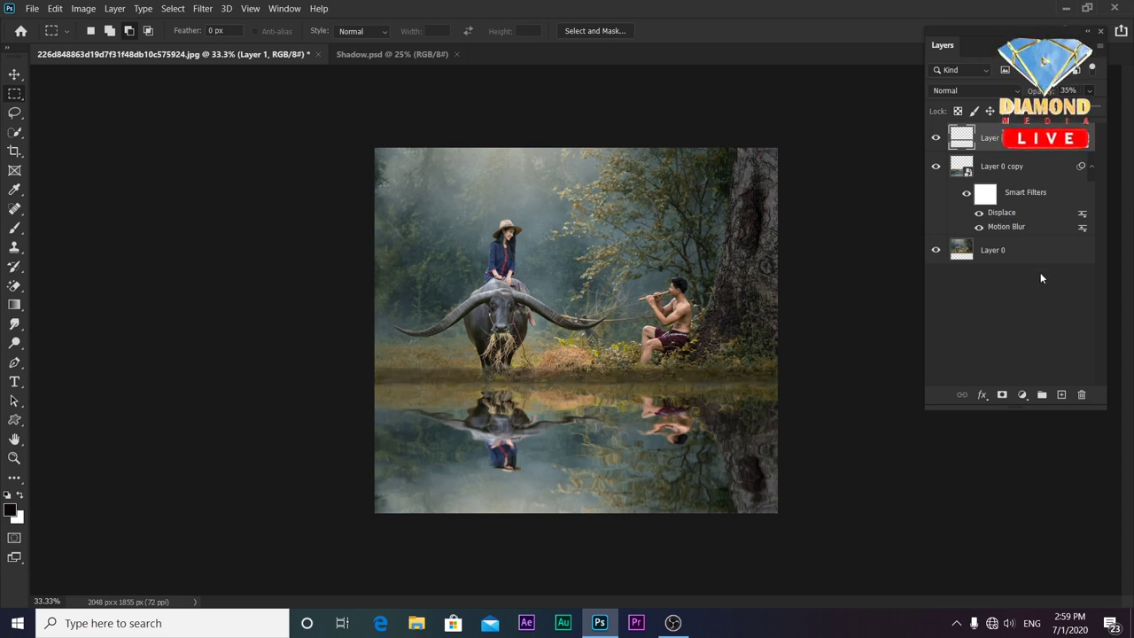
key("ctrl+t")
left_click_drag(582, 365, 584, 379)
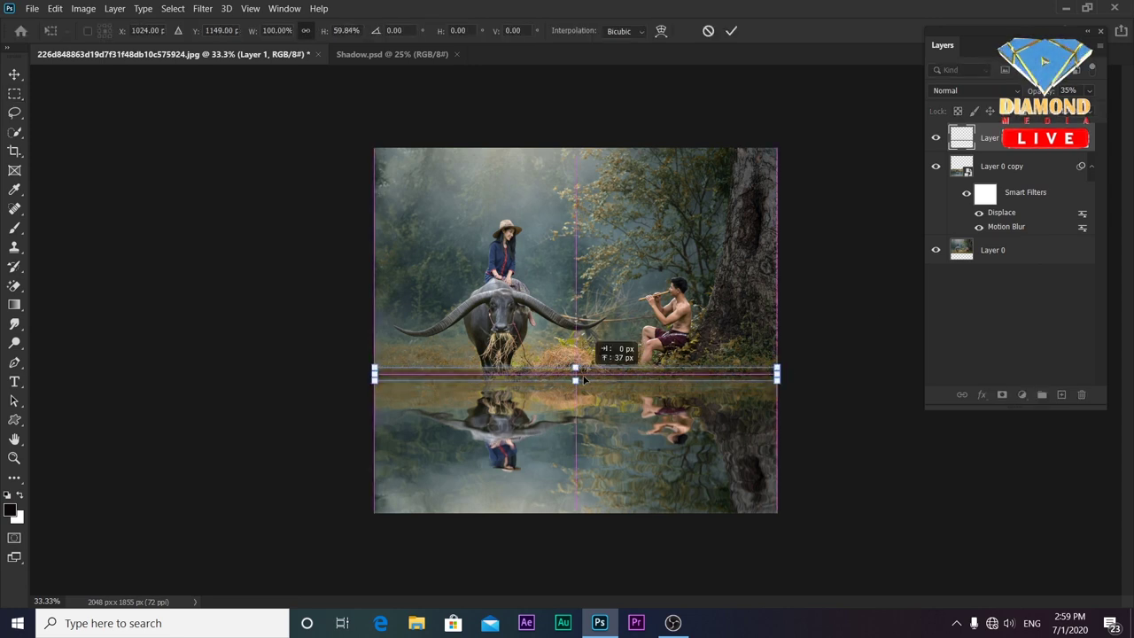
key("Return")
key("m")
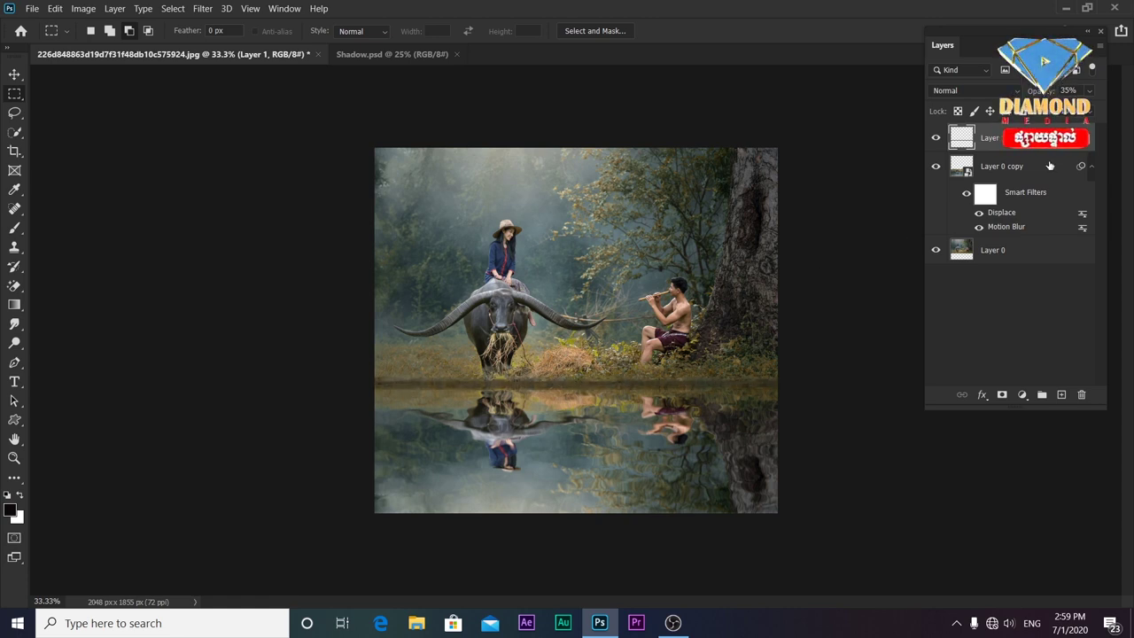
Fade the strip to 15% opacity and zoom around to check the waterline shadow.
left_click_drag(1038, 90, 1028, 91)
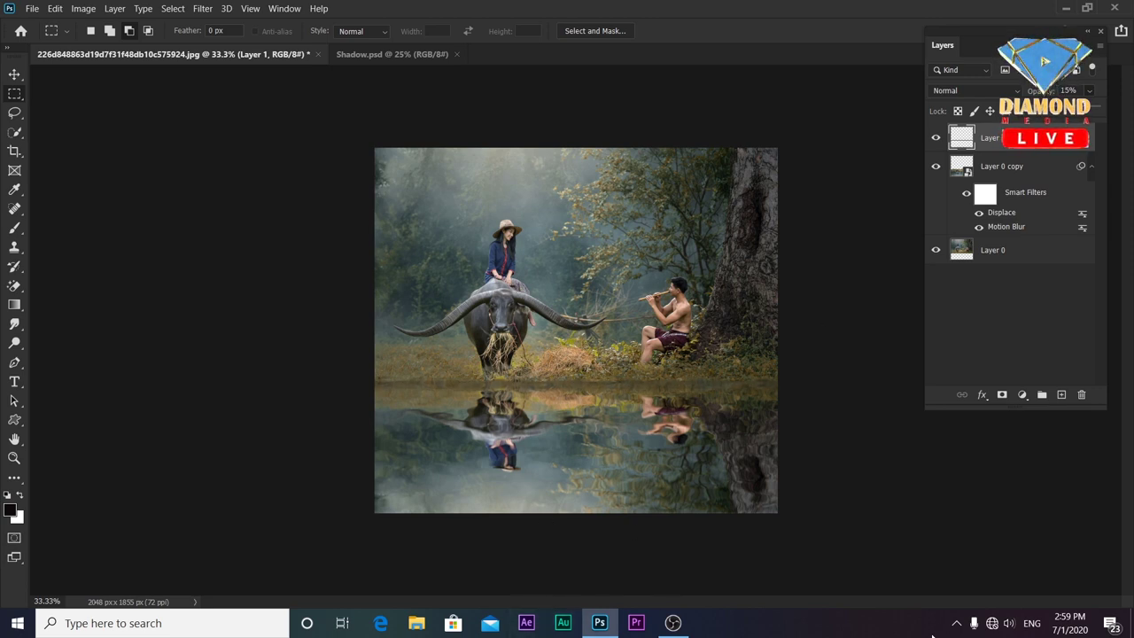
left_click(697, 464, "alt")
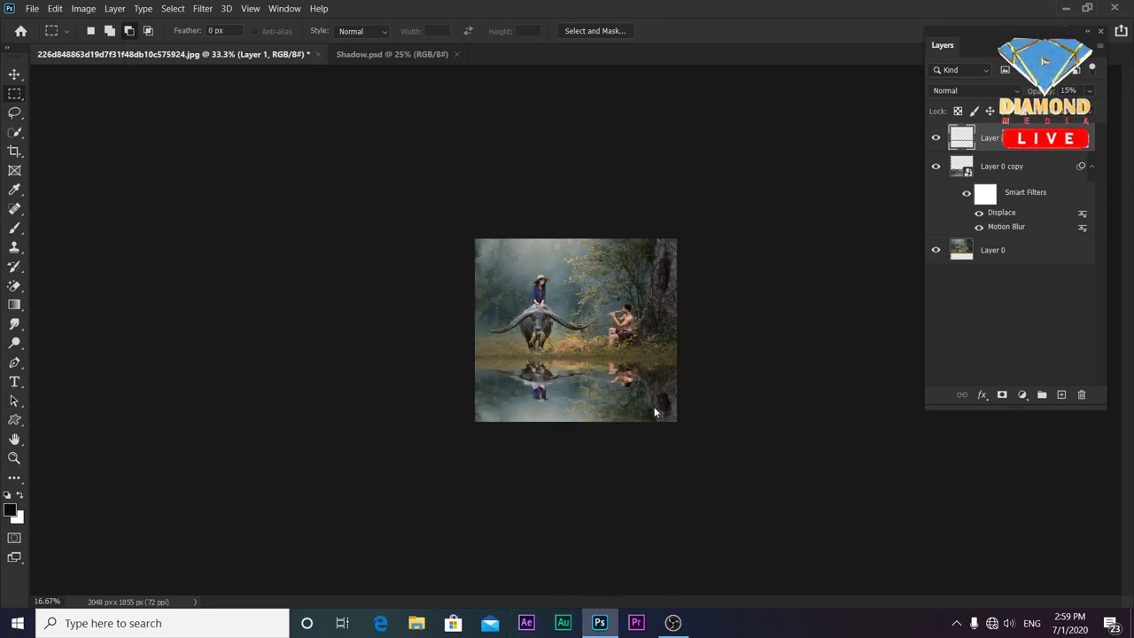
left_click(657, 403)
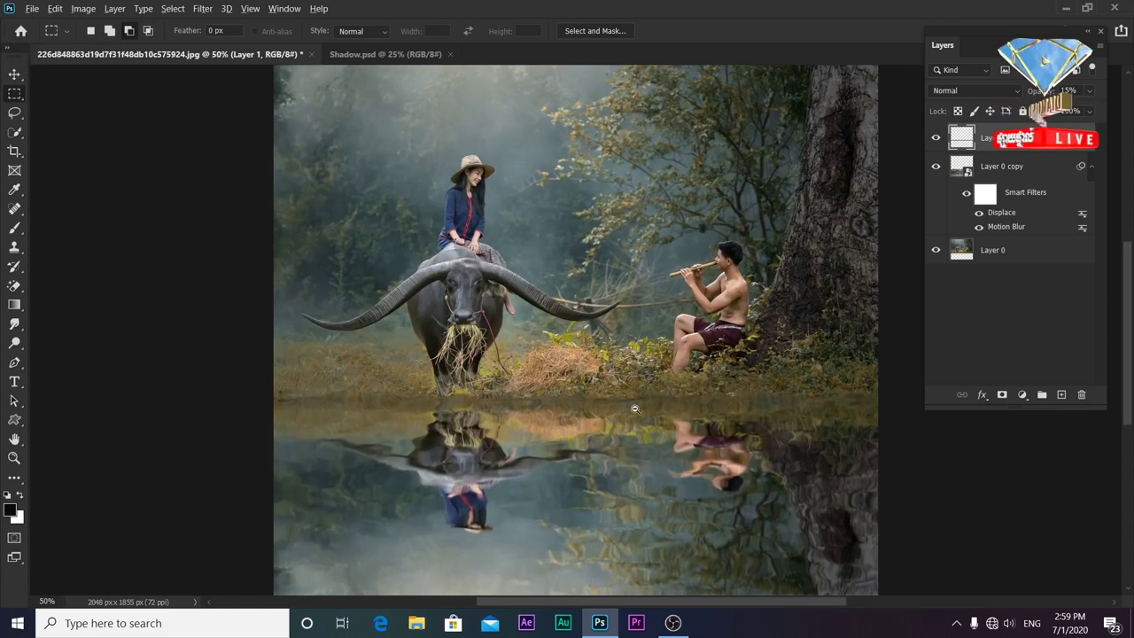
left_click(634, 408, "alt")
left_click(596, 361)
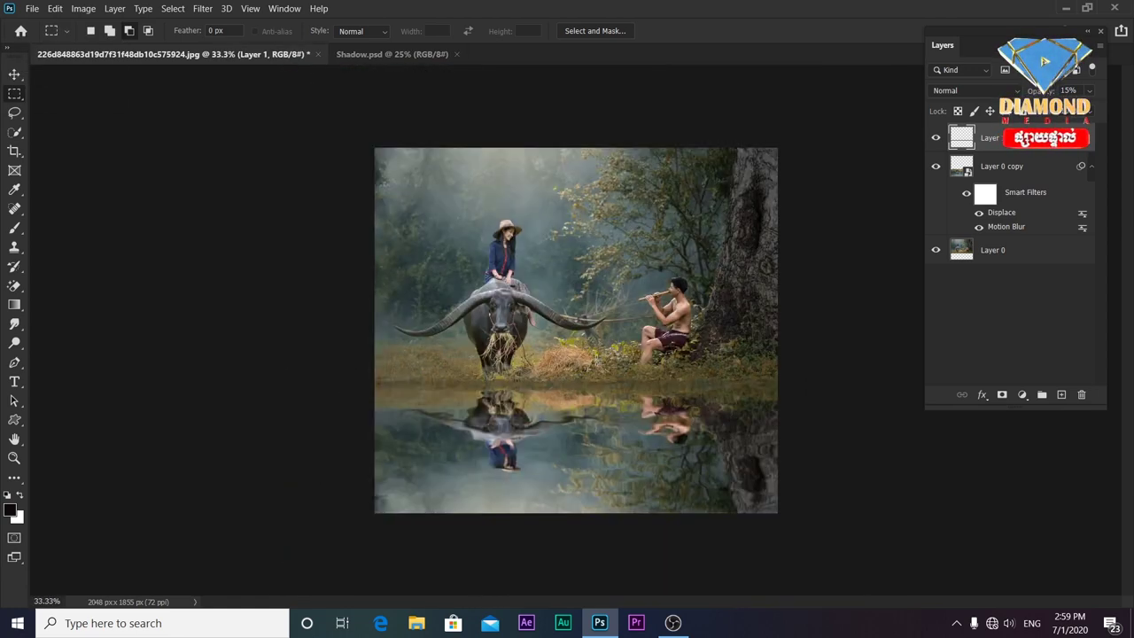